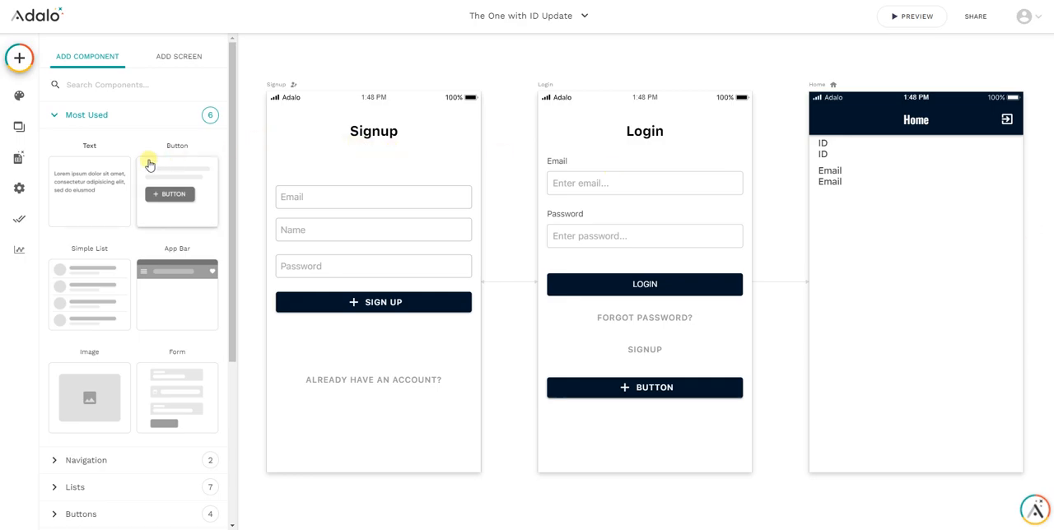
Inspect the ID property of the Users collection in the database
{"action": "left_click", "coordinate": [18, 163]}
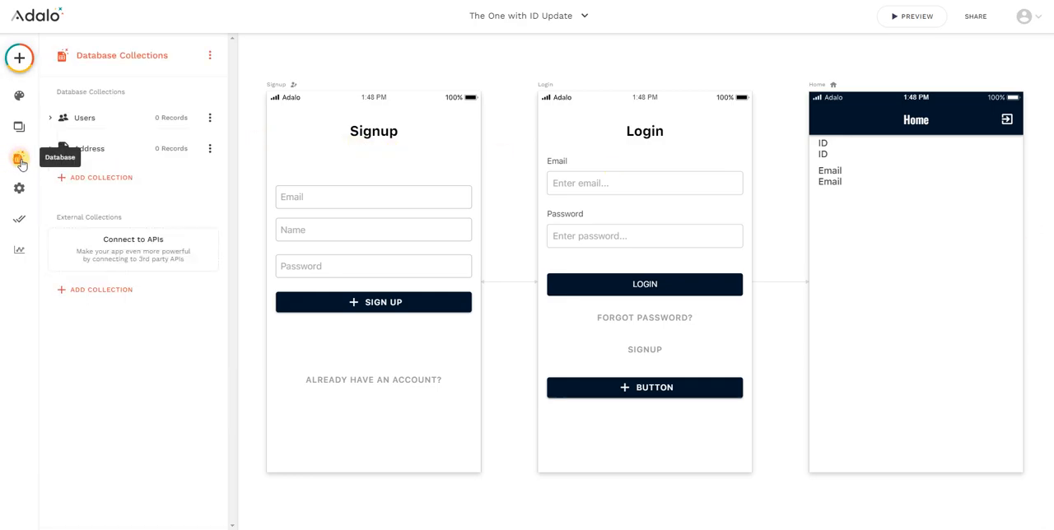
{"action": "left_click", "coordinate": [110, 115]}
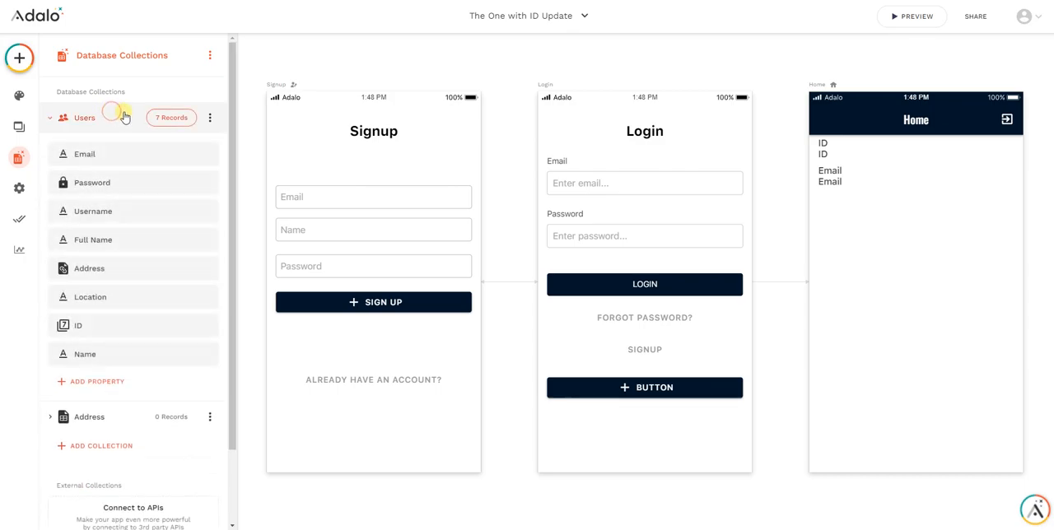
{"action": "left_click", "coordinate": [86, 327]}
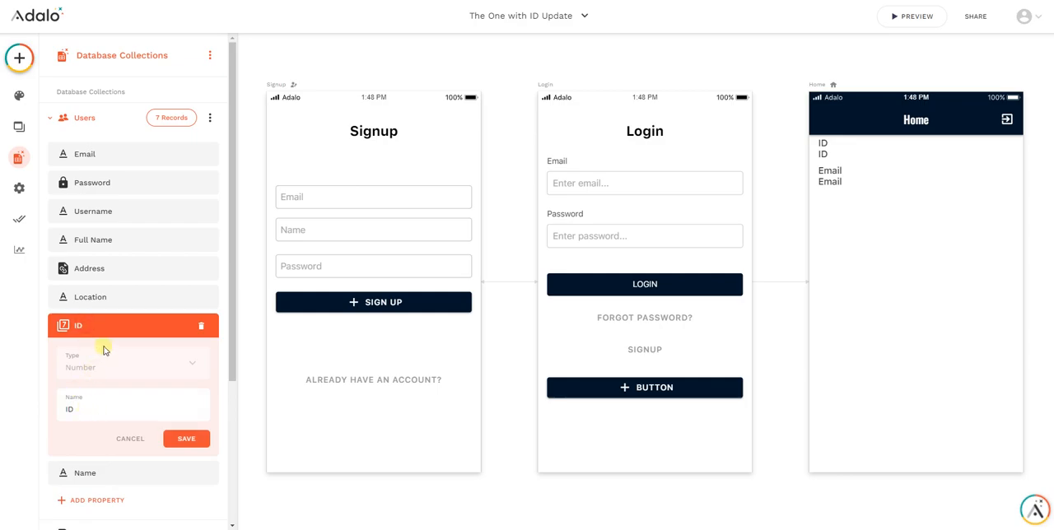
{"action": "left_click", "coordinate": [185, 438]}
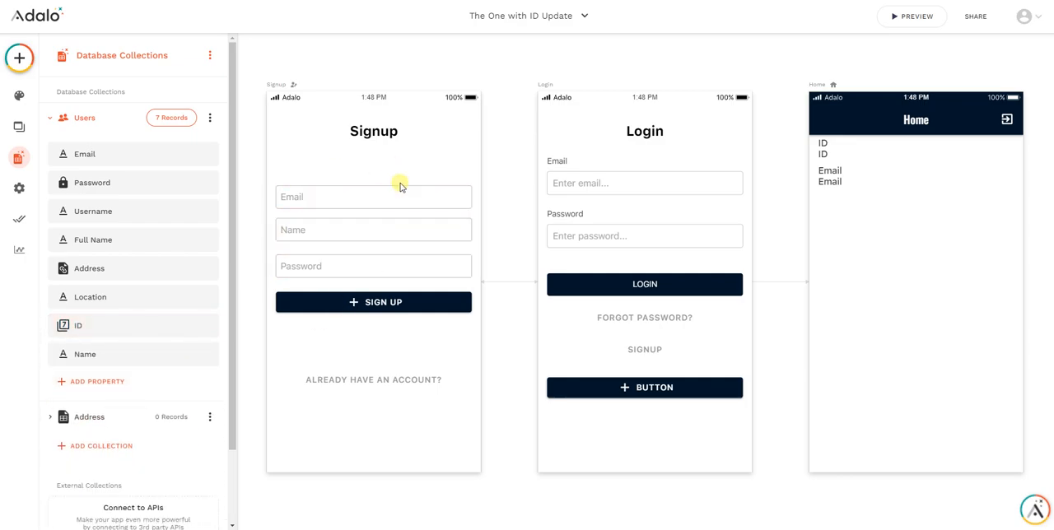
Review the Email, Name and Password inputs and the Sign Up button's click actions on the Signup screen
{"action": "left_click", "coordinate": [343, 196]}
{"action": "mouse_move", "coordinate": [343, 196]}
{"action": "left_mouse_down"}
{"action": "mouse_move", "coordinate": [344, 214]}
{"action": "mouse_move", "coordinate": [344, 153]}
{"action": "mouse_move", "coordinate": [343, 196]}
{"action": "left_mouse_up"}
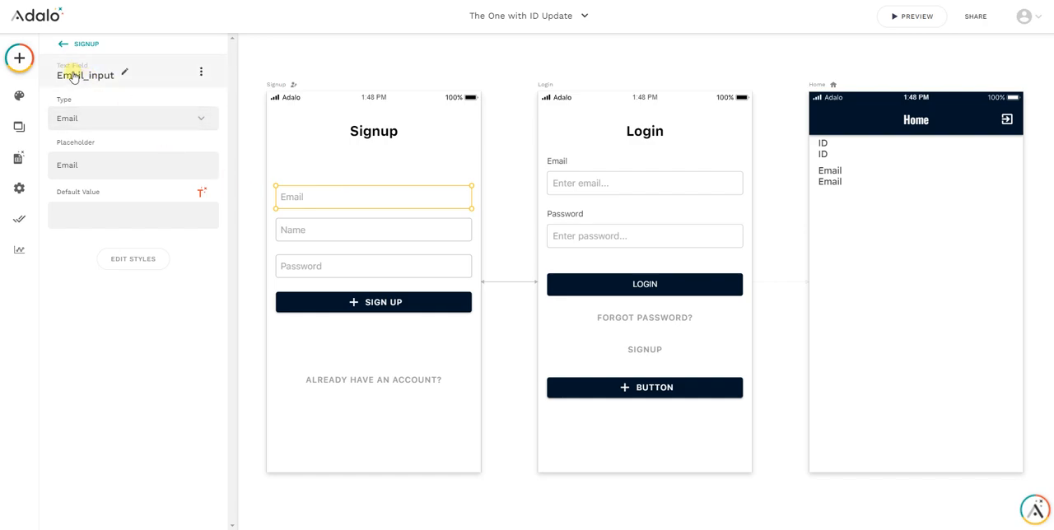
{"action": "left_click", "coordinate": [325, 231]}
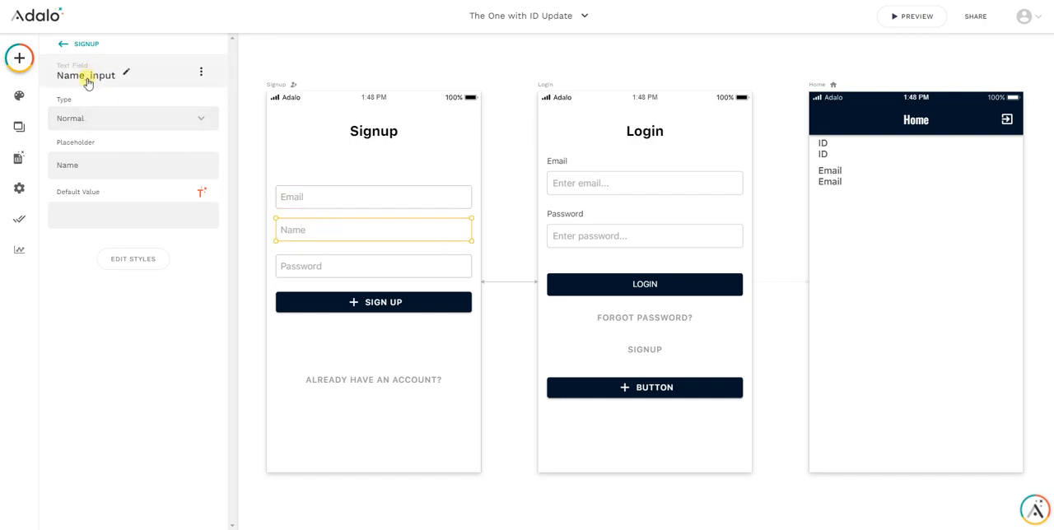
{"action": "left_click", "coordinate": [324, 270]}
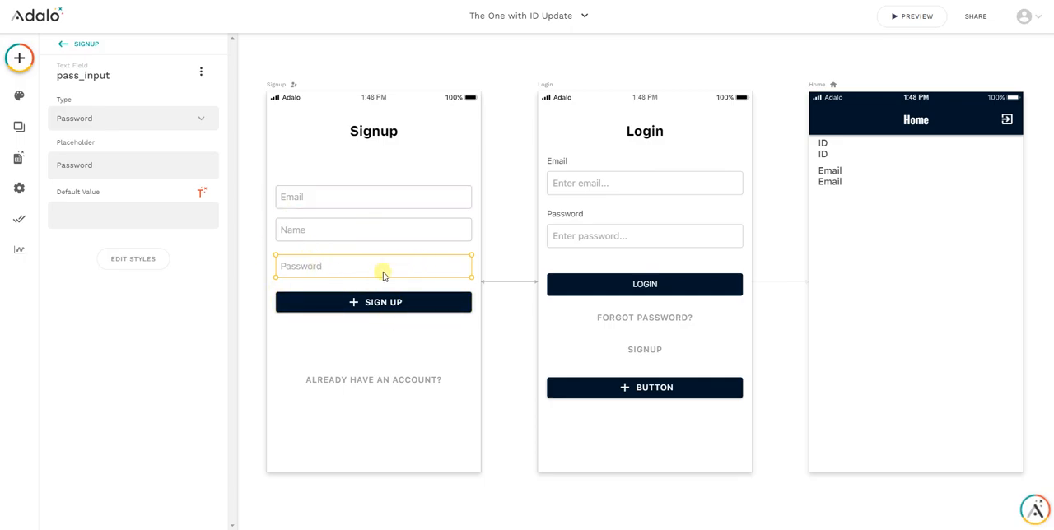
{"action": "left_click", "coordinate": [381, 306]}
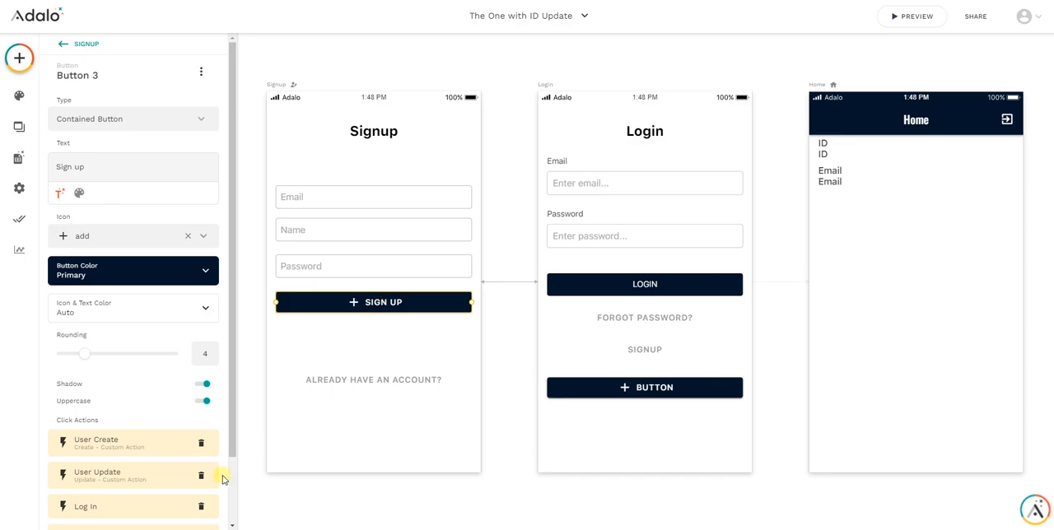
{"action": "scroll", "coordinate": [140, 443], "scroll_direction": "down", "scroll_amount": 2}
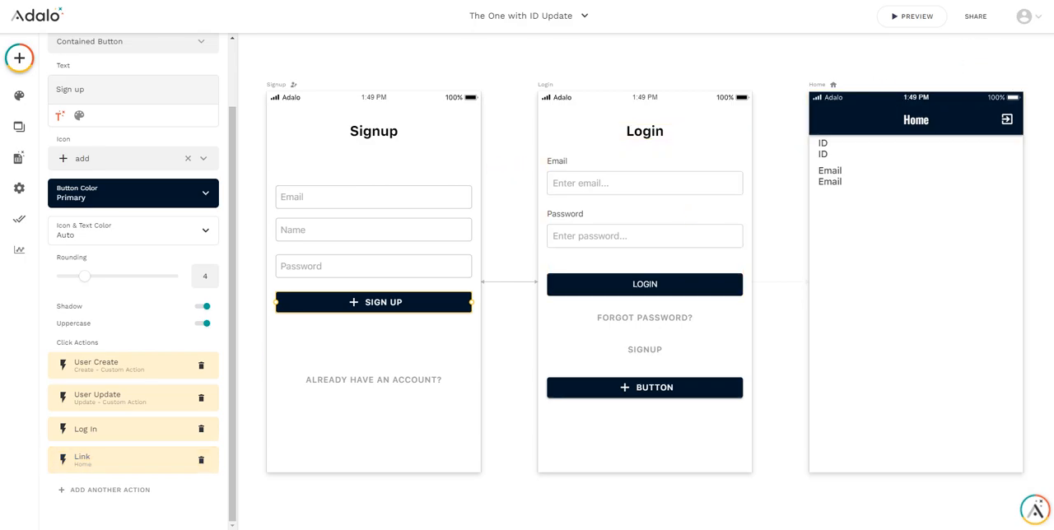
{"action": "key", "text": "Escape"}
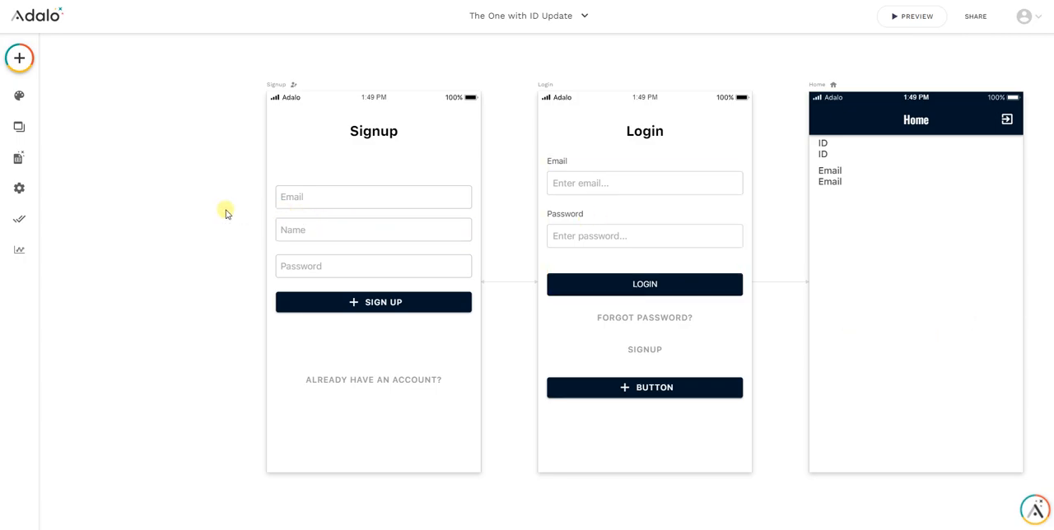
Create a new blank screen named Signin
{"action": "scroll", "coordinate": [247, 171], "scroll_direction": "down", "scroll_amount": 1}
{"action": "left_click", "coordinate": [19, 58]}
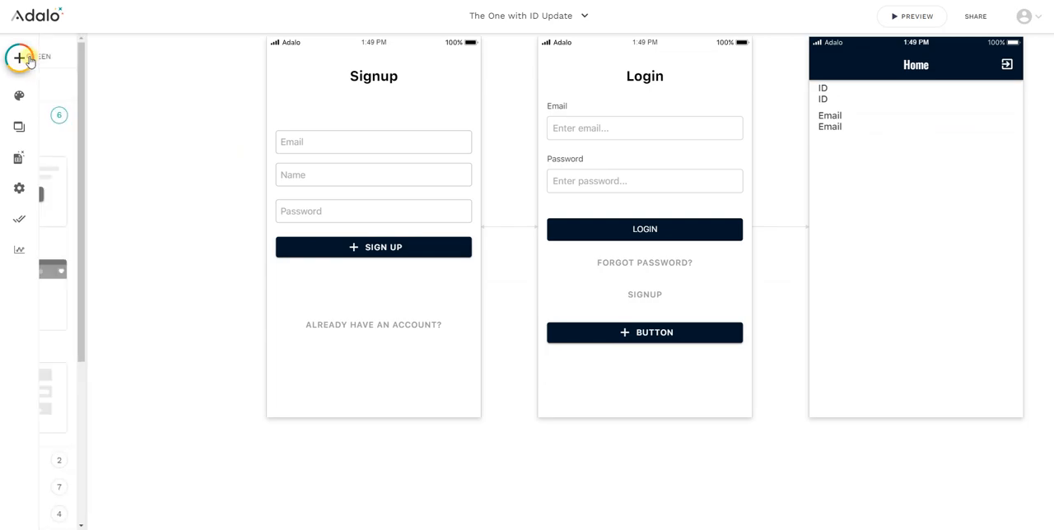
{"action": "left_click", "coordinate": [168, 59]}
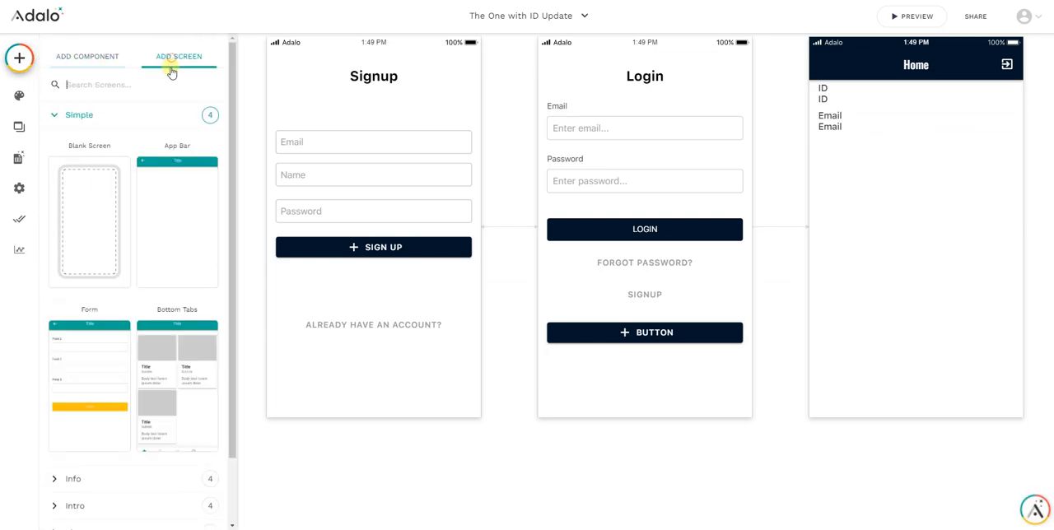
{"action": "left_click", "coordinate": [93, 213]}
{"action": "type", "text": "Sign"}
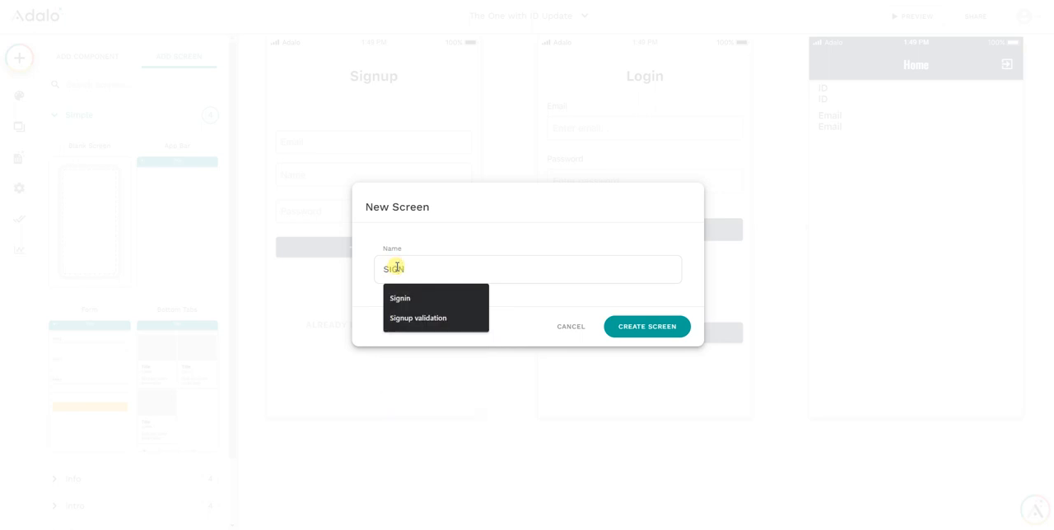
{"action": "key", "text": "Down"}
{"action": "left_click", "coordinate": [435, 298]}
{"action": "left_click", "coordinate": [629, 327]}
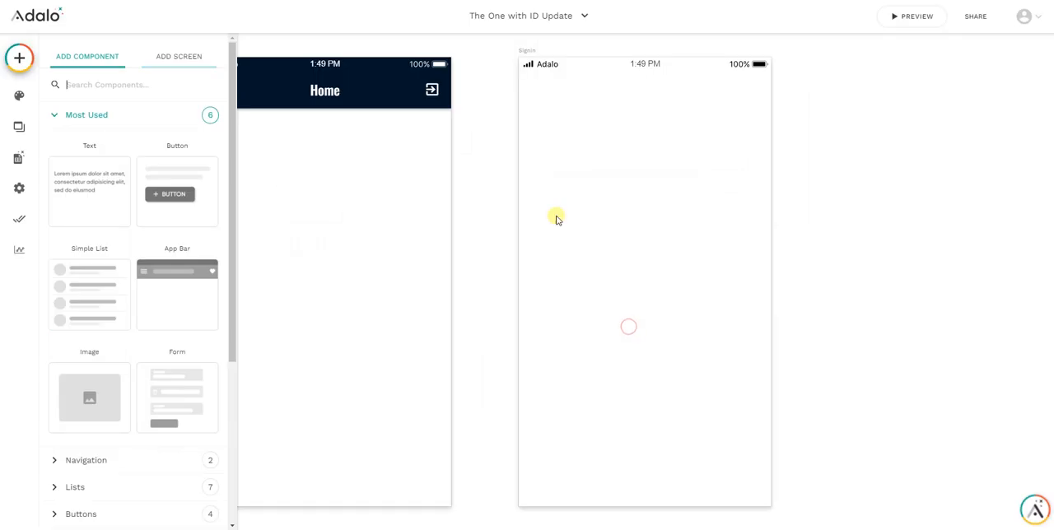
Add a text input component near the top of the Signin screen
{"action": "scroll", "coordinate": [487, 155], "scroll_direction": "up", "scroll_amount": 2}
{"action": "scroll", "coordinate": [493, 146], "scroll_direction": "down", "scroll_amount": 1}
{"action": "scroll", "coordinate": [490, 141], "scroll_direction": "down", "scroll_amount": 3}
{"action": "scroll", "coordinate": [453, 217], "scroll_direction": "up", "scroll_amount": 2}
{"action": "scroll", "coordinate": [476, 236], "scroll_direction": "up", "scroll_amount": 3}
{"action": "left_click_drag", "start_coordinate": [621, 163], "coordinate": [426, 285]}
{"action": "scroll", "coordinate": [439, 328], "scroll_direction": "up", "scroll_amount": 3}
{"action": "scroll", "coordinate": [440, 330], "scroll_direction": "up", "scroll_amount": 2}
{"action": "scroll", "coordinate": [441, 330], "scroll_direction": "down", "scroll_amount": 1}
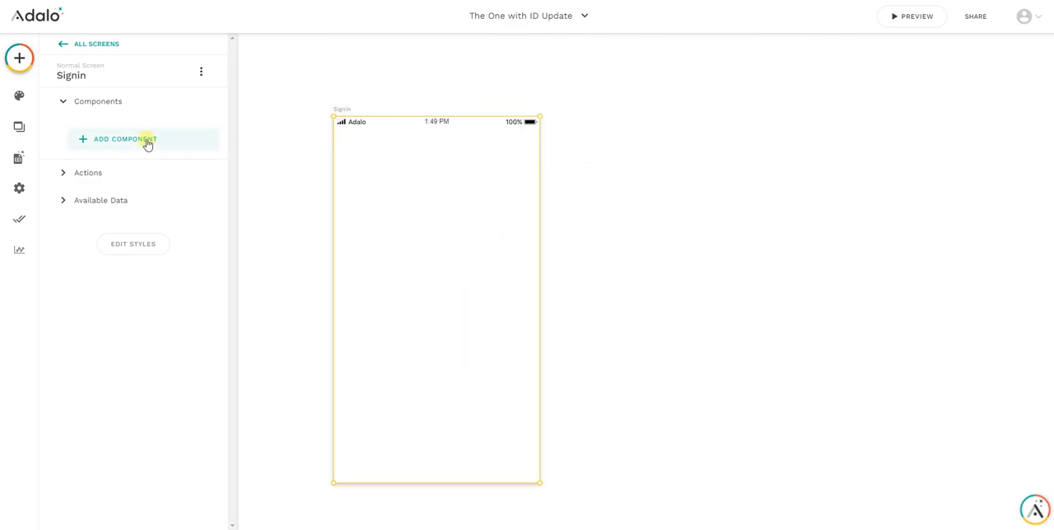
{"action": "left_click", "coordinate": [116, 139]}
{"action": "scroll", "coordinate": [122, 288], "scroll_direction": "down", "scroll_amount": 3}
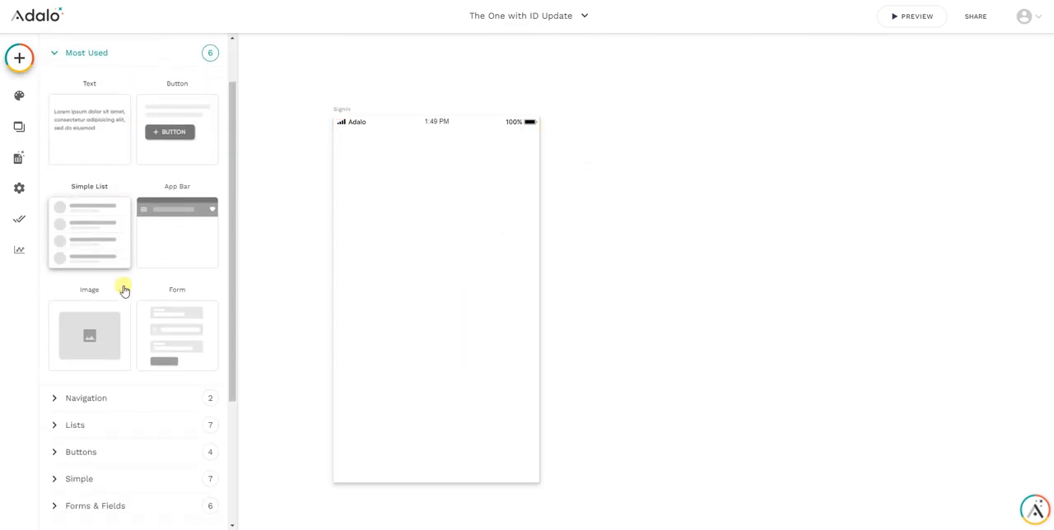
{"action": "left_click", "coordinate": [108, 403]}
{"action": "left_click_drag", "start_coordinate": [184, 348], "coordinate": [438, 176]}
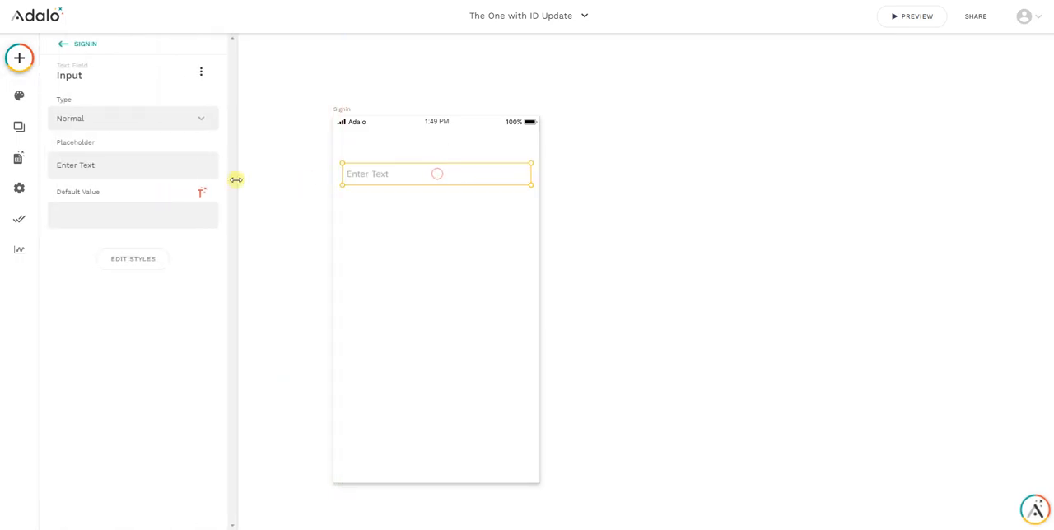
Set the new text input's placeholder to "Email..."
{"action": "left_click", "coordinate": [91, 161]}
{"action": "type", "text": "asdf"}
{"action": "key", "text": "BackSpace"}
{"action": "key", "text": "BackSpace"}
{"action": "key", "text": "BackSpace"}
{"action": "key", "text": "BackSpace"}
{"action": "key", "text": "ctrl+a"}
{"action": "type", "text": "eMAI"}
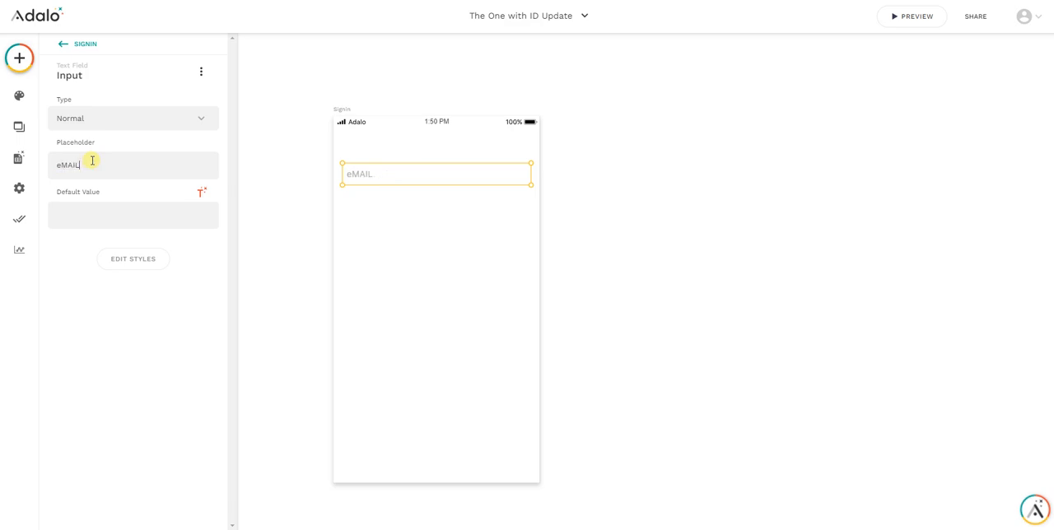
{"action": "key", "text": "BackSpace"}
{"action": "key", "text": "BackSpace"}
{"action": "type", "text": "E"}
Change the text input's type to Email and rename the component Email
{"action": "left_click", "coordinate": [100, 117]}
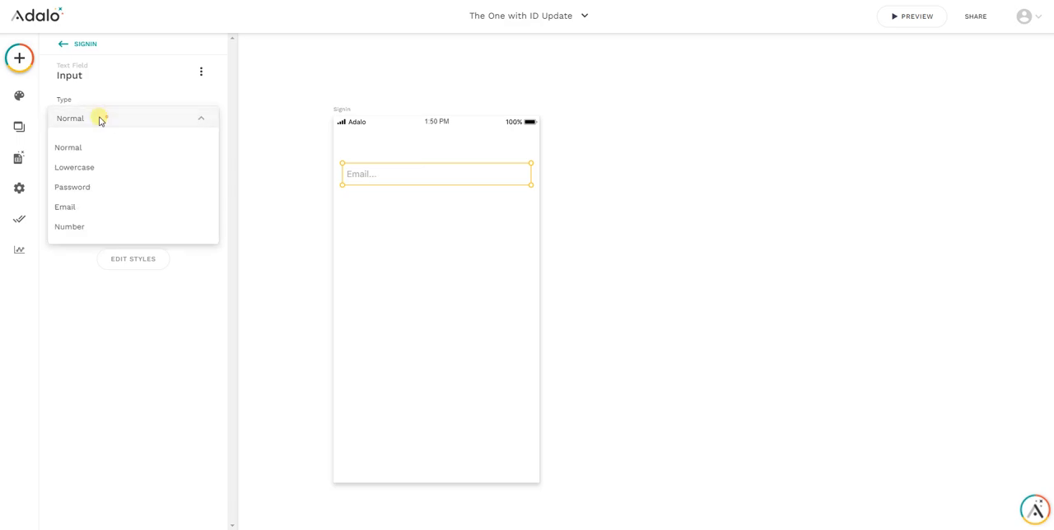
{"action": "left_click", "coordinate": [88, 202]}
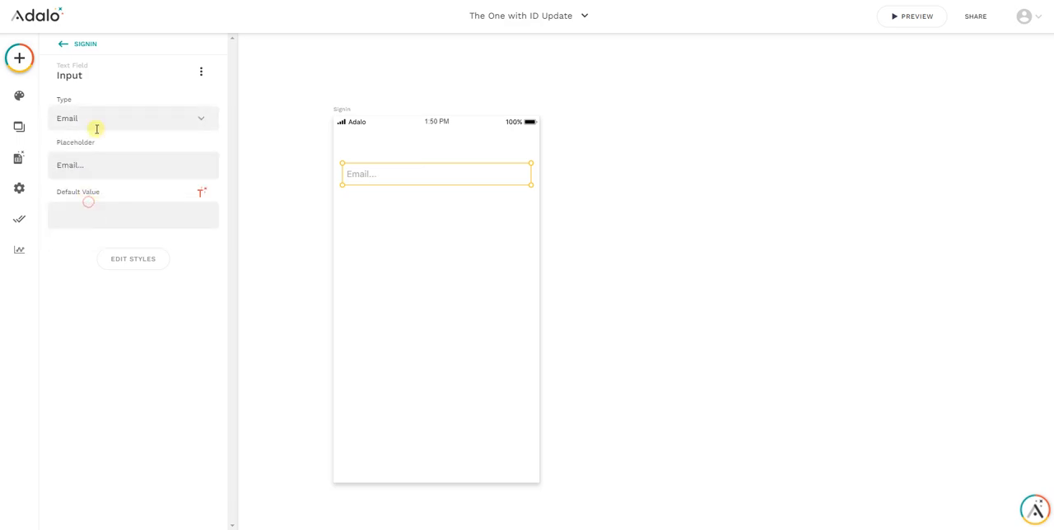
{"action": "left_click", "coordinate": [101, 76]}
{"action": "double_click", "coordinate": [87, 123]}
{"action": "type", "text": "Email"}
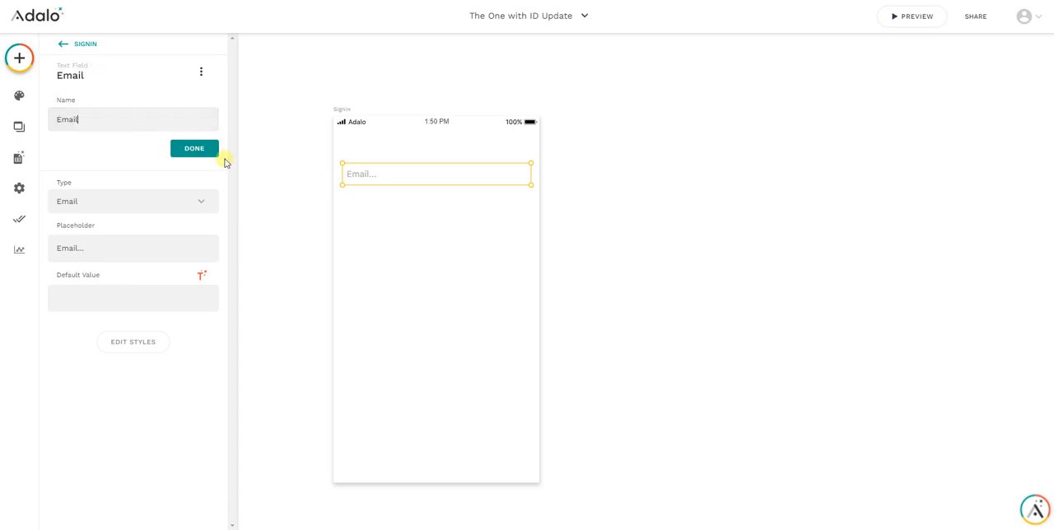
{"action": "left_click", "coordinate": [198, 152]}
Duplicate the Email input and place the copy directly below the original
{"action": "left_click", "coordinate": [418, 248]}
{"action": "left_click", "coordinate": [403, 176]}
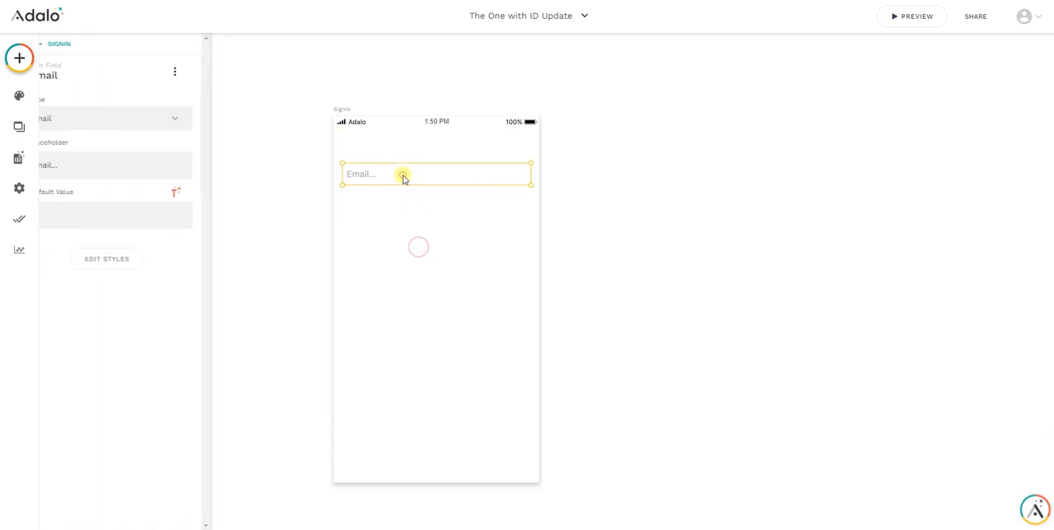
{"action": "left_click_drag", "start_coordinate": [412, 176], "coordinate": [410, 215]}
Set the copied input's type to Password and its placeholder to "Insert Password..."
{"action": "left_click", "coordinate": [104, 121]}
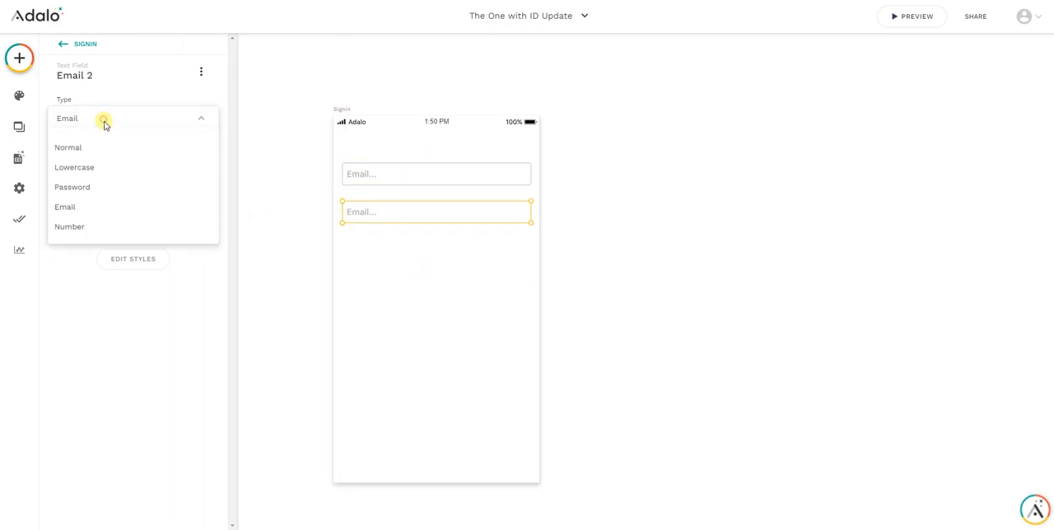
{"action": "left_click", "coordinate": [87, 188]}
{"action": "triple_click", "coordinate": [100, 166]}
{"action": "type", "text": "Insert Password..."}
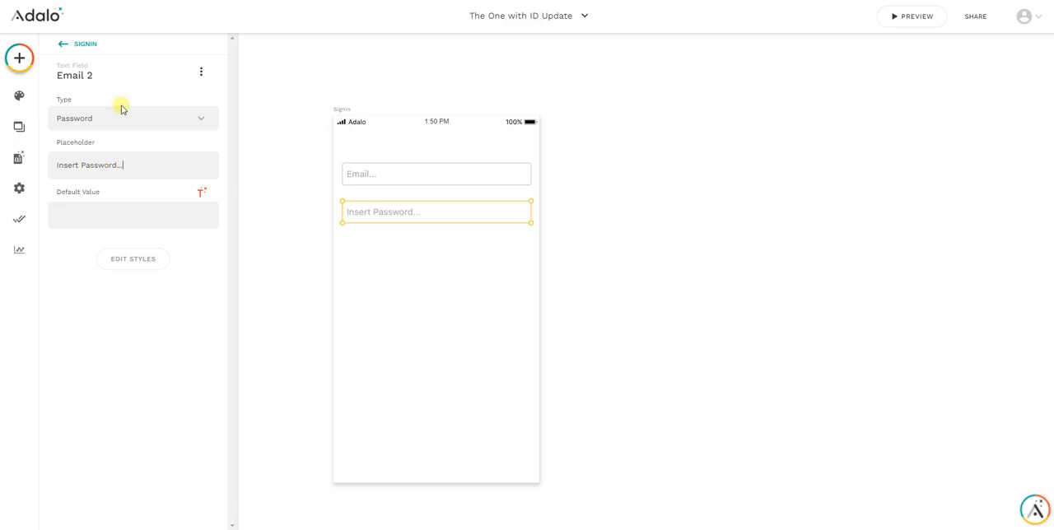
Rename the copied input component Password
{"action": "left_click", "coordinate": [100, 71]}
{"action": "triple_click", "coordinate": [79, 115]}
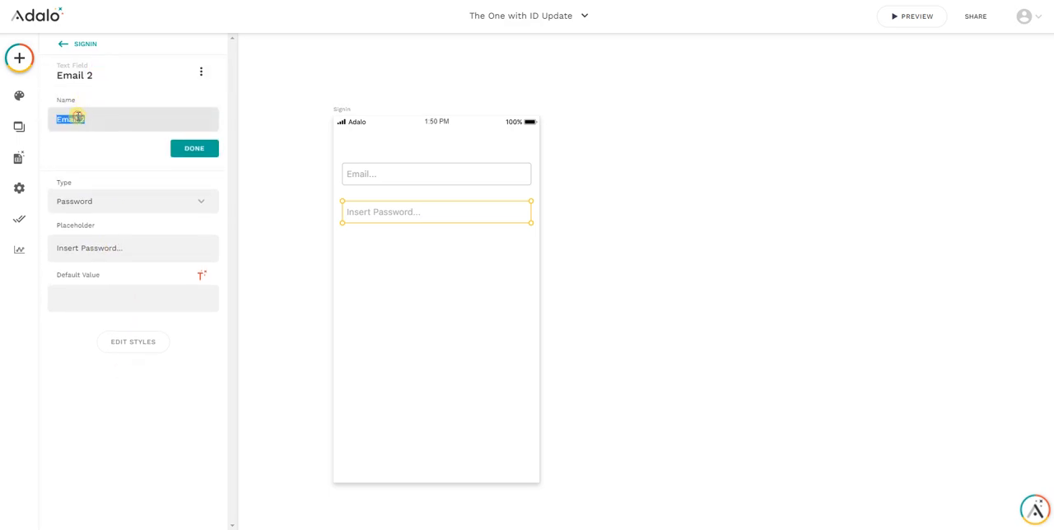
{"action": "type", "text": "Password"}
{"action": "left_click", "coordinate": [197, 149]}
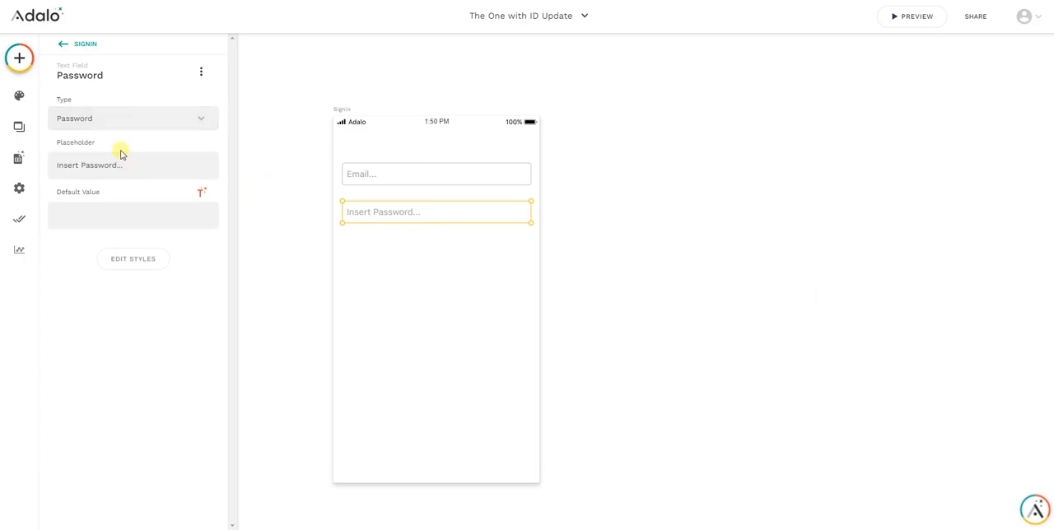
Add a button below the password input on the Signin screen and set its text to "Sign up"
{"action": "left_click", "coordinate": [21, 162]}
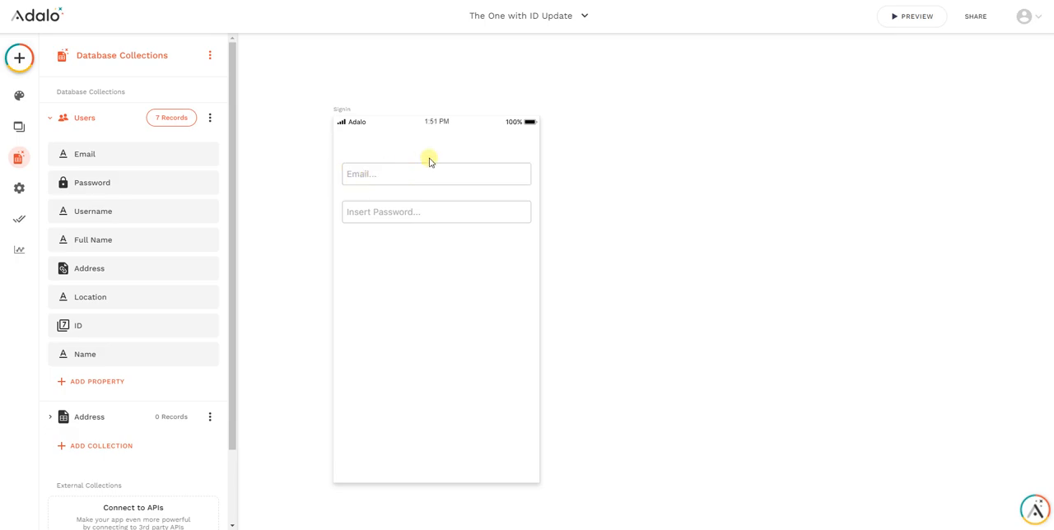
{"action": "left_click", "coordinate": [404, 255]}
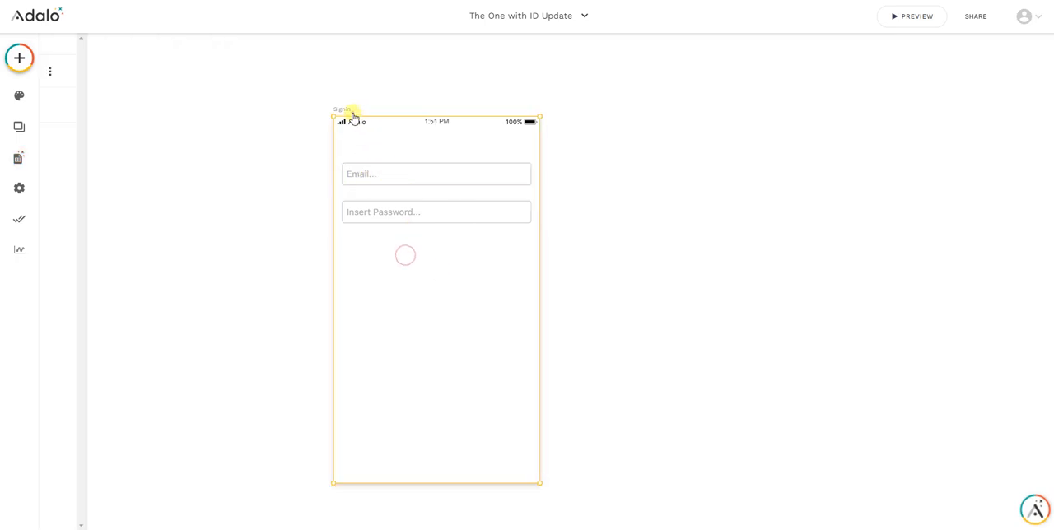
{"action": "left_click", "coordinate": [119, 212]}
{"action": "left_click_drag", "start_coordinate": [144, 210], "coordinate": [530, 247]}
{"action": "double_click", "coordinate": [99, 168]}
{"action": "key", "text": "BackSpace"}
{"action": "type", "text": "SIgn up"}
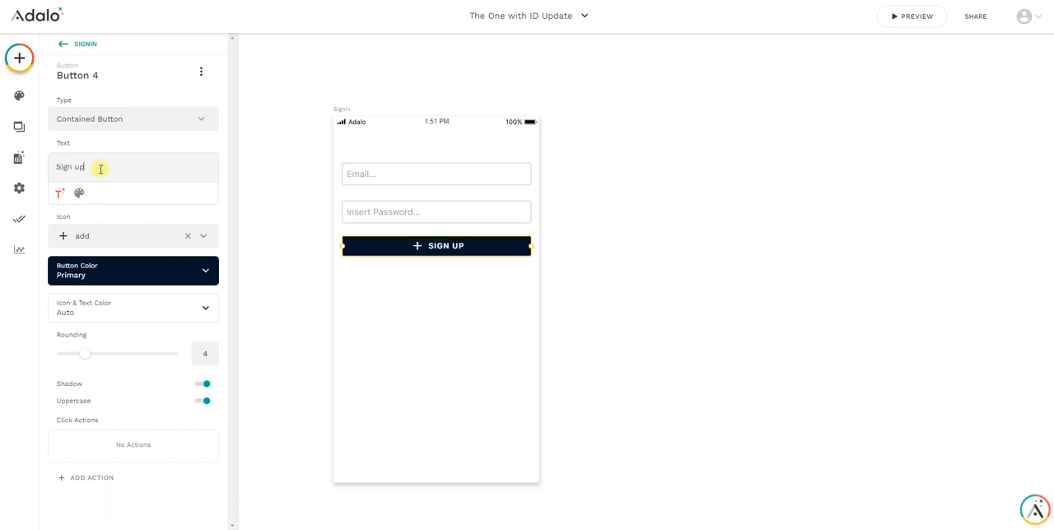
{"action": "left_click", "coordinate": [429, 297]}
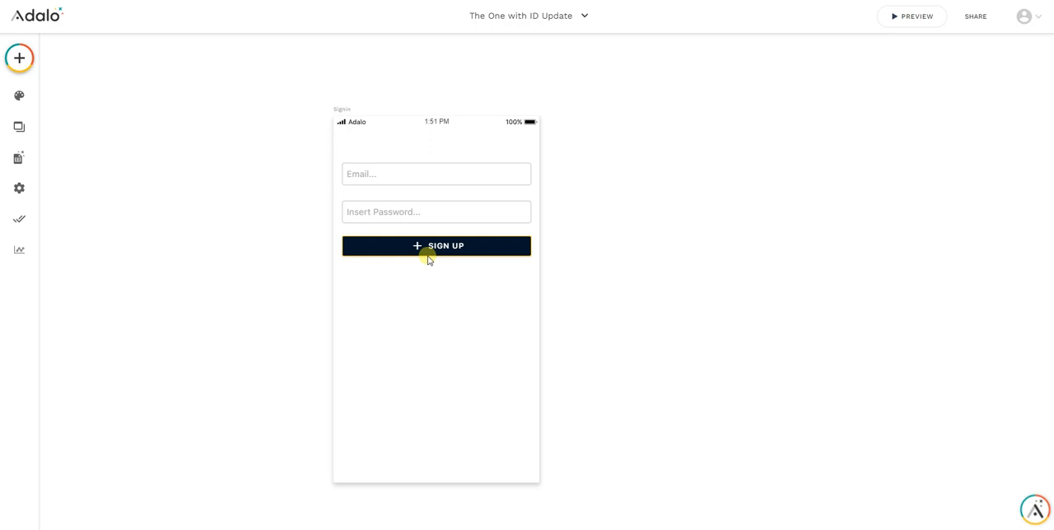
Open the API documentation of the Users collection from the database collections
{"action": "left_click", "coordinate": [18, 157]}
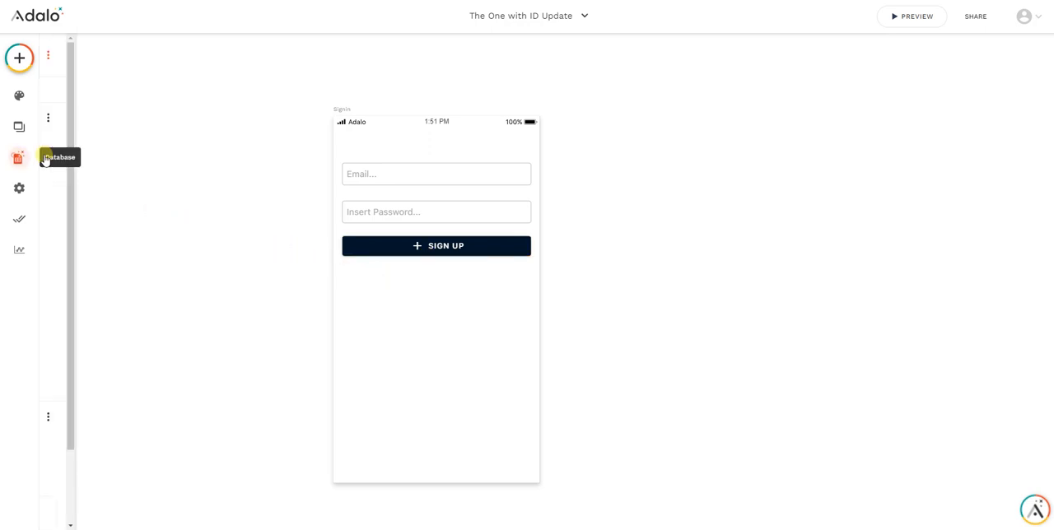
{"action": "left_click", "coordinate": [81, 324]}
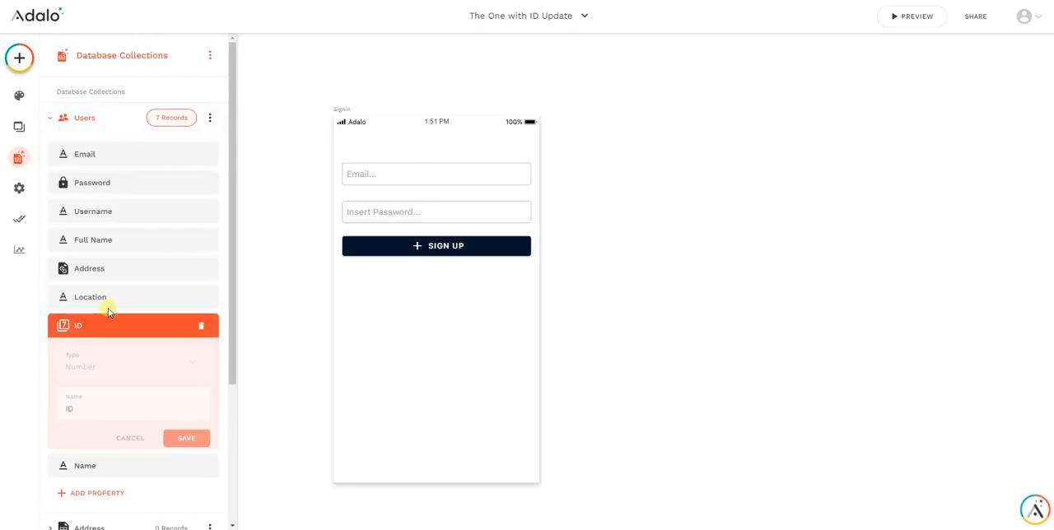
{"action": "left_click", "coordinate": [186, 329]}
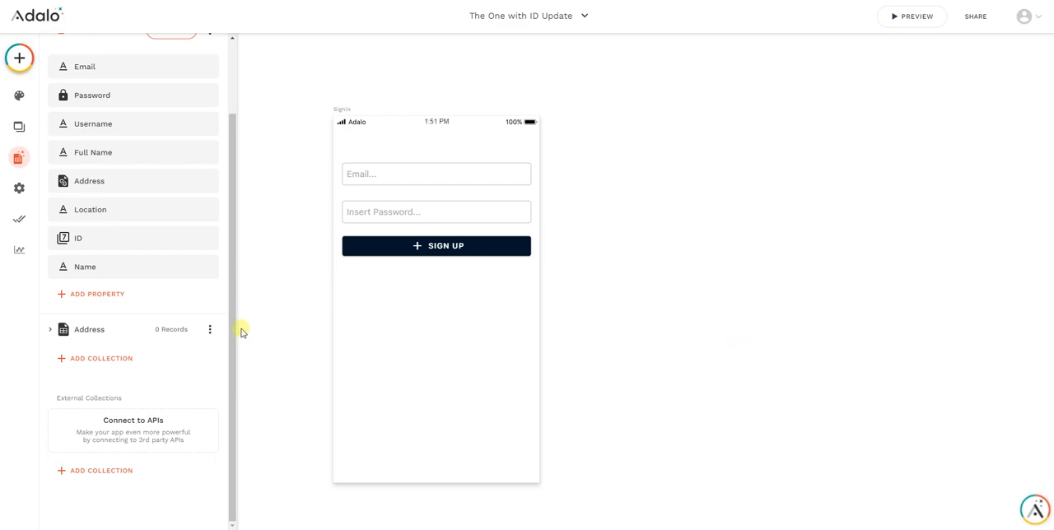
{"action": "scroll", "coordinate": [135, 306], "scroll_direction": "up", "scroll_amount": 2}
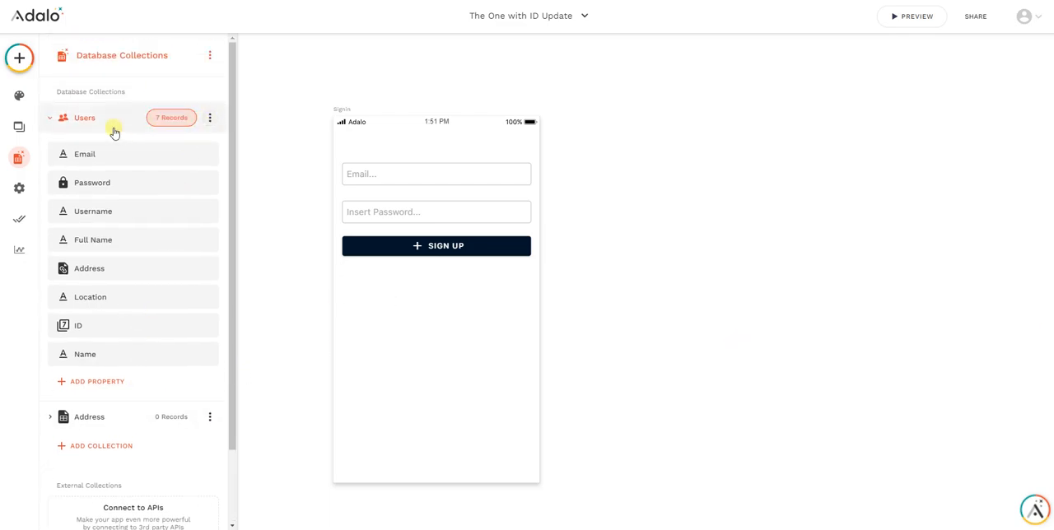
{"action": "left_click", "coordinate": [210, 118]}
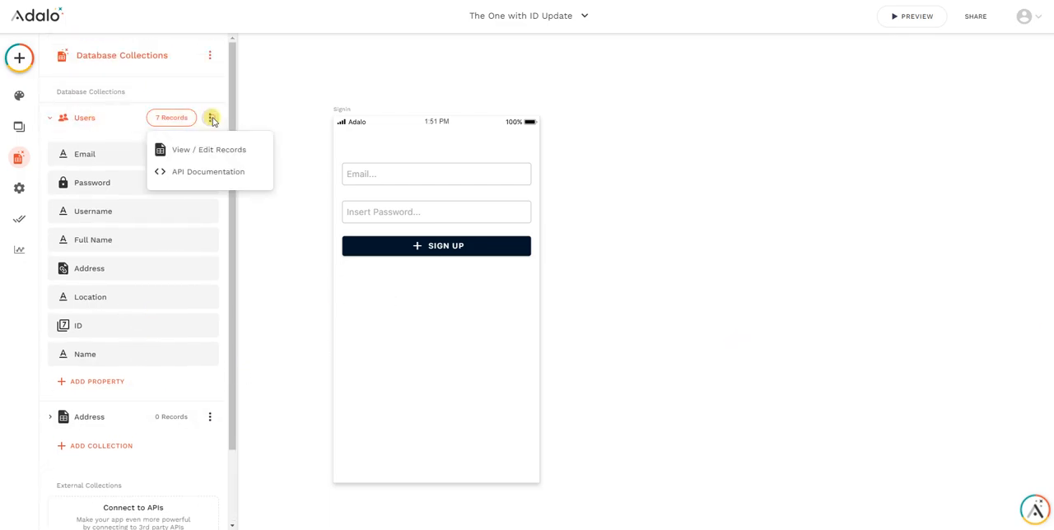
{"action": "left_click", "coordinate": [203, 171]}
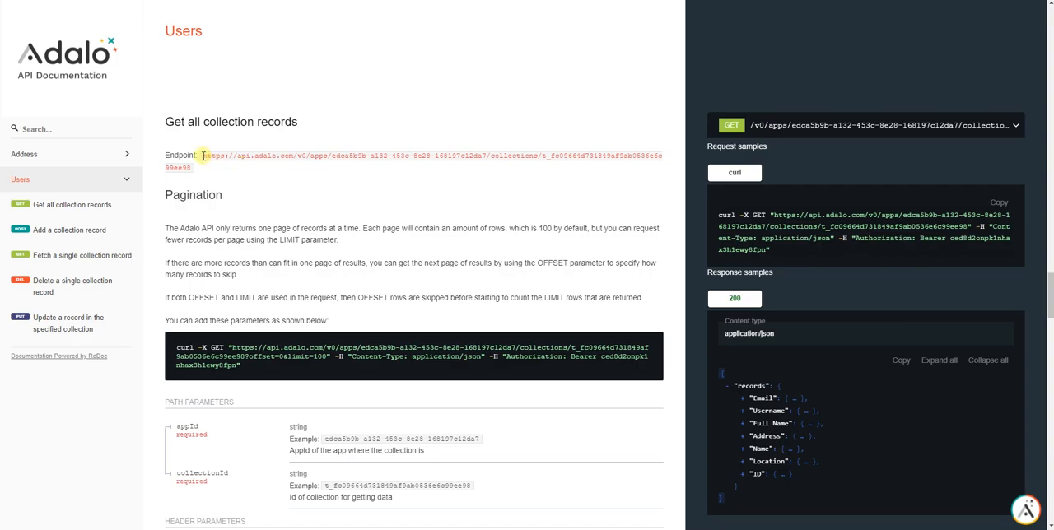
Copy the endpoint URL given under "Get all collection records" for the Users collection
{"action": "mouse_move", "coordinate": [206, 156]}
{"action": "left_mouse_down"}
{"action": "mouse_move", "coordinate": [681, 153]}
{"action": "mouse_move", "coordinate": [192, 168]}
{"action": "left_mouse_up"}
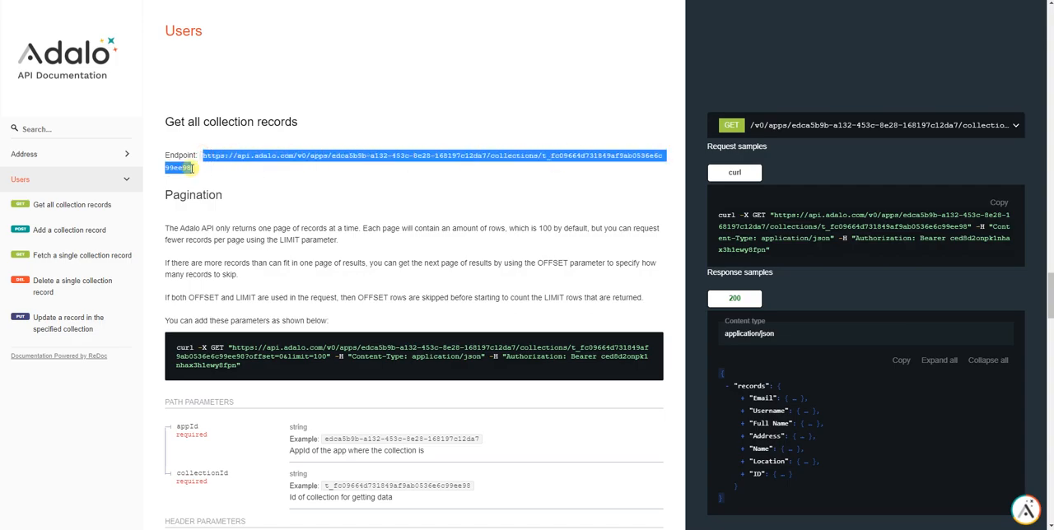
{"action": "right_click", "coordinate": [189, 167]}
{"action": "left_click", "coordinate": [208, 170]}
{"action": "scroll", "coordinate": [790, 329], "scroll_direction": "down", "scroll_amount": 1}
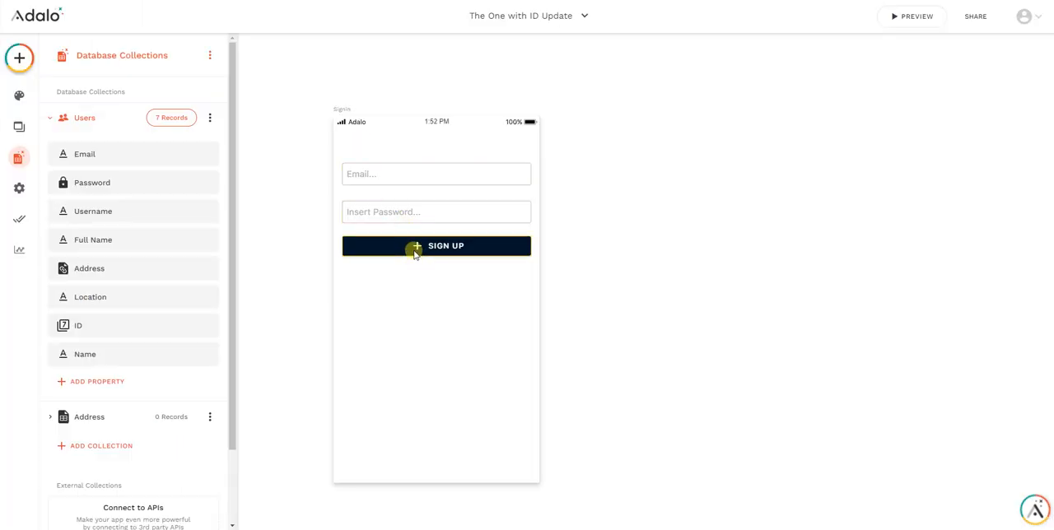
Add a new custom action to the Sign up button, name it NCT-USER CREATE, and choose its type
{"action": "left_click", "coordinate": [414, 248]}
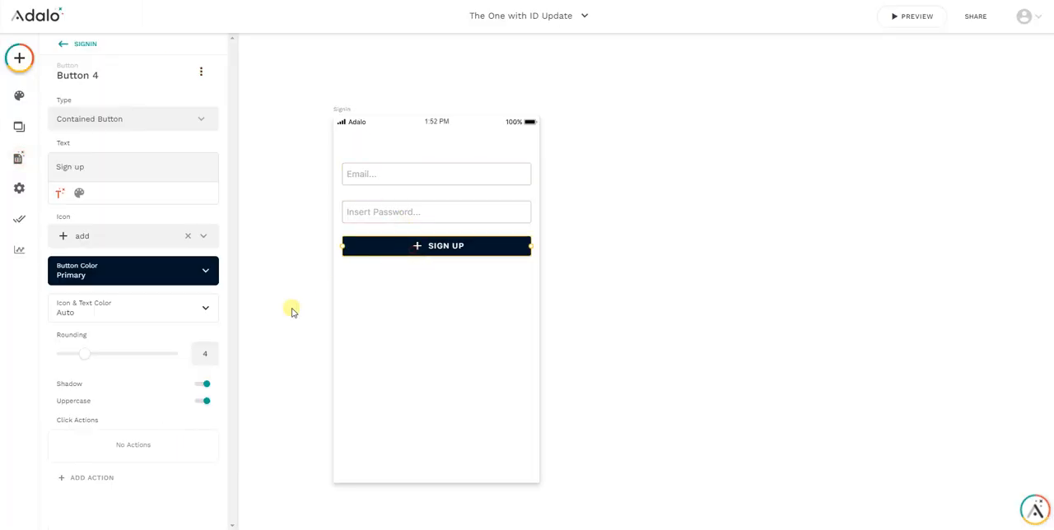
{"action": "left_click", "coordinate": [112, 478]}
{"action": "mouse_move", "coordinate": [133, 411]}
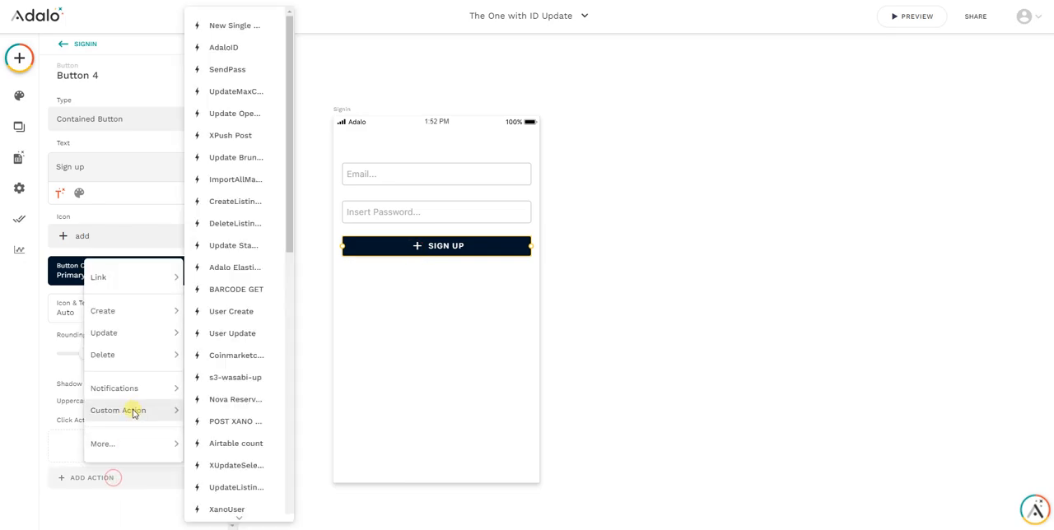
{"action": "scroll", "coordinate": [228, 419], "scroll_direction": "down", "scroll_amount": 7}
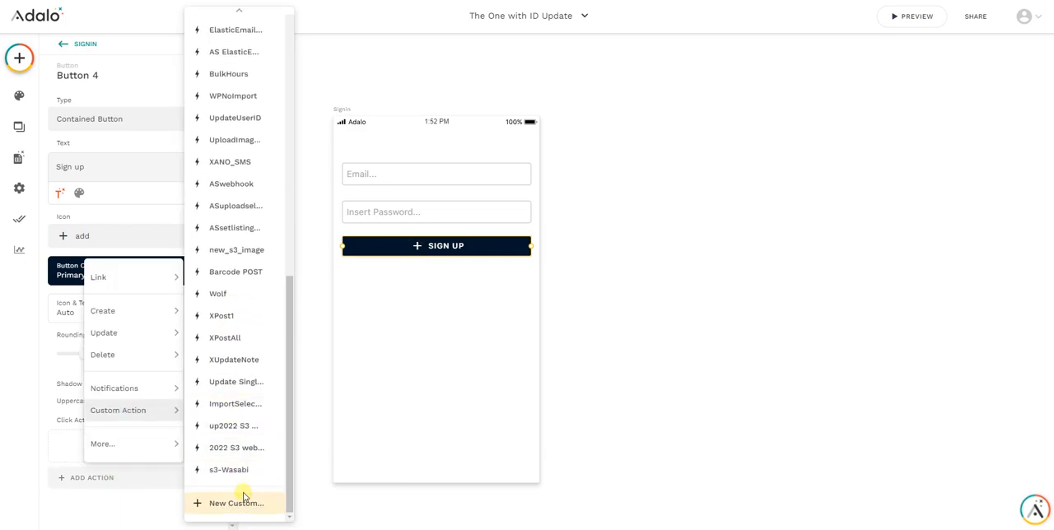
{"action": "left_click", "coordinate": [227, 501]}
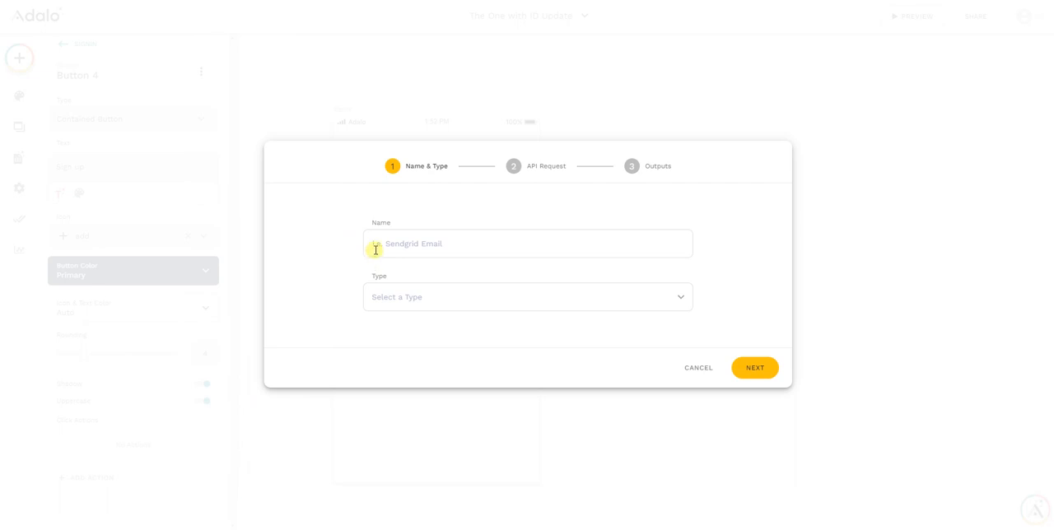
{"action": "left_click", "coordinate": [374, 249]}
{"action": "type", "text": "SER CREATE"}
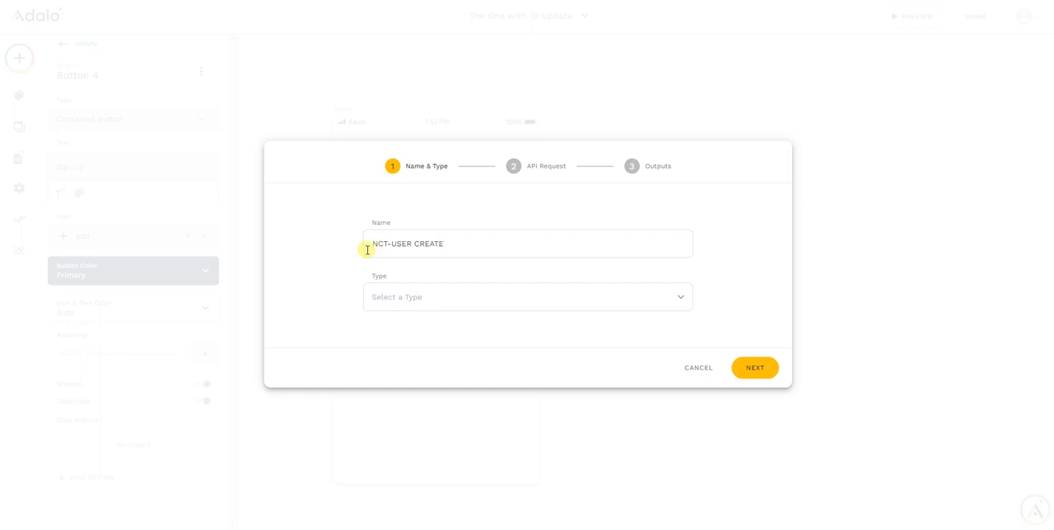
{"action": "left_click", "coordinate": [461, 302]}
{"action": "left_click", "coordinate": [413, 210]}
{"action": "left_click", "coordinate": [749, 367]}
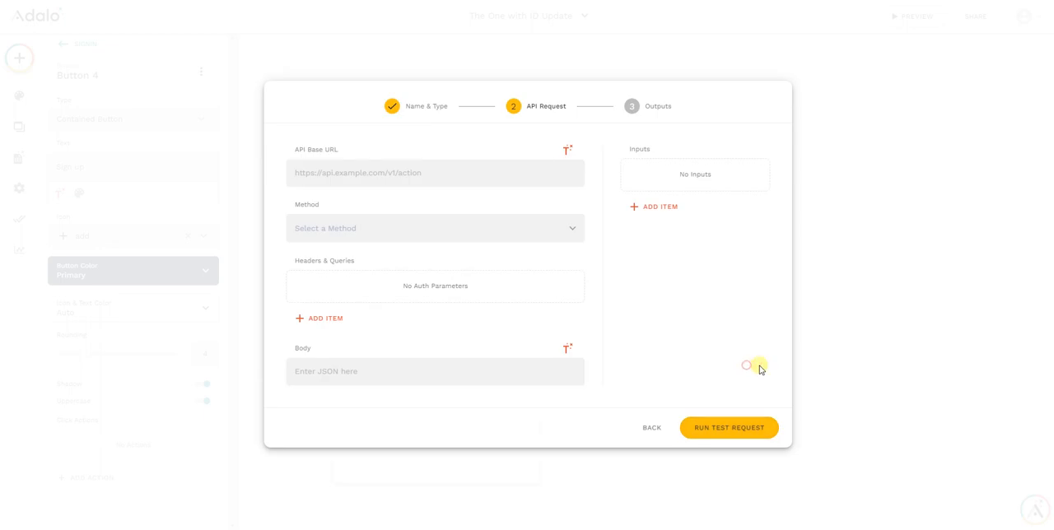
Paste the copied Users endpoint as the API base URL and set the request method to POST
{"action": "left_click", "coordinate": [376, 173]}
{"action": "key", "text": "ctrl+v"}
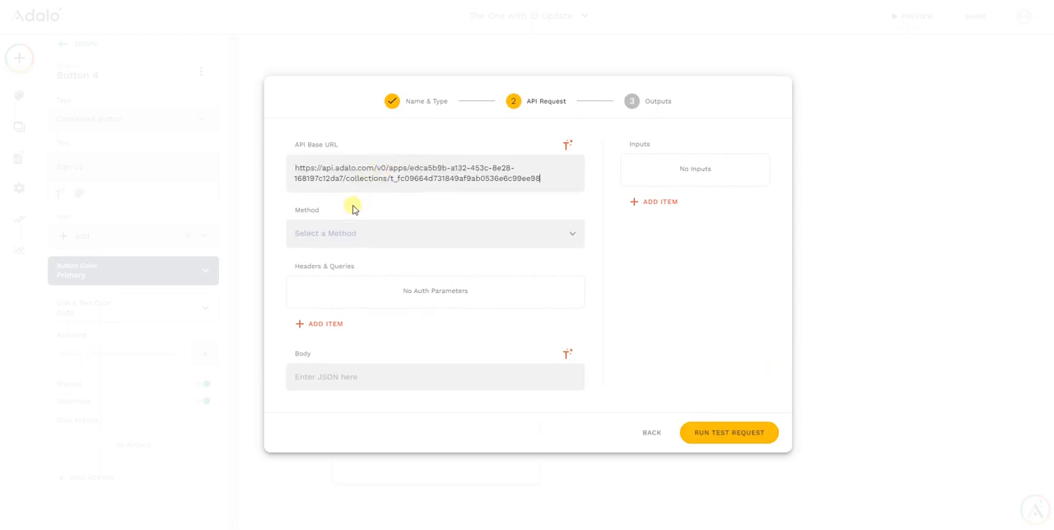
{"action": "left_click", "coordinate": [321, 236]}
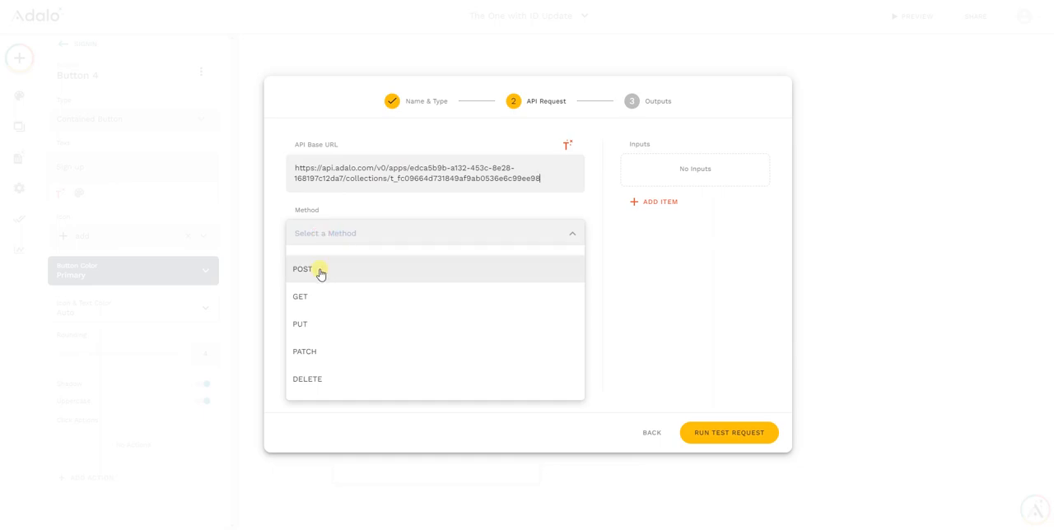
{"action": "left_click", "coordinate": [319, 270]}
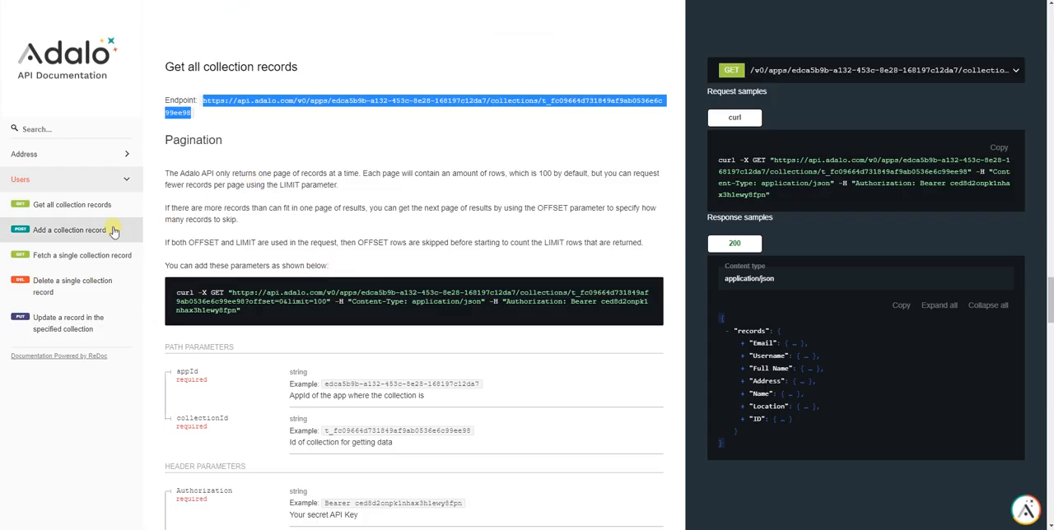
Copy the sample JSON payload from "Add a collection record" in the API documentation and paste it as the request body
{"action": "left_click", "coordinate": [51, 231]}
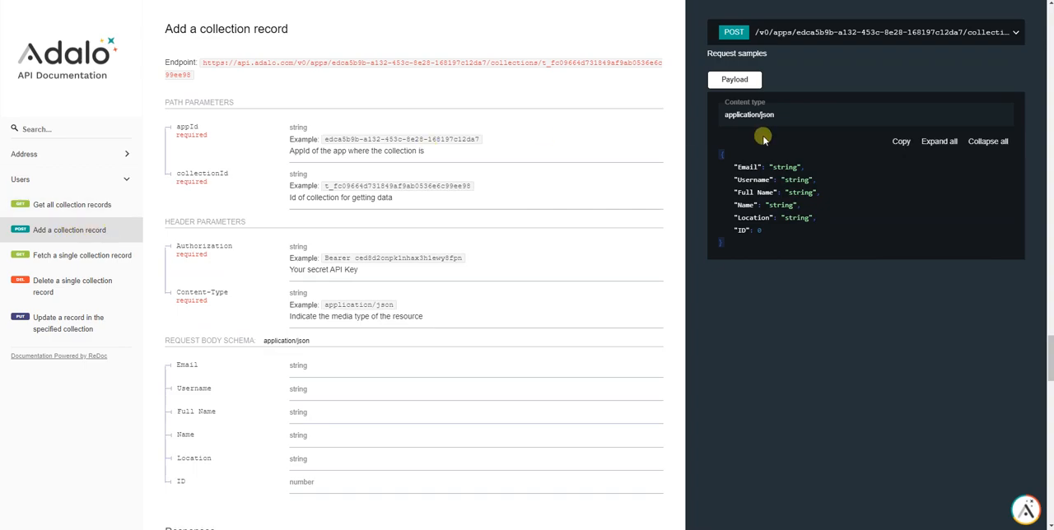
{"action": "left_click_drag", "start_coordinate": [723, 246], "coordinate": [724, 156]}
{"action": "right_click", "coordinate": [725, 157]}
{"action": "left_click", "coordinate": [746, 163]}
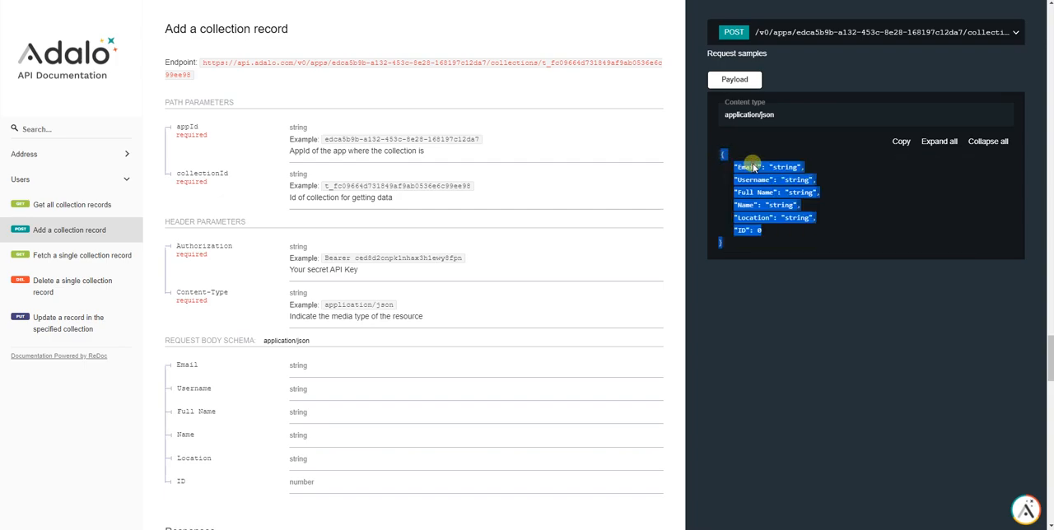
{"action": "key", "text": "ctrl+shift+Tab"}
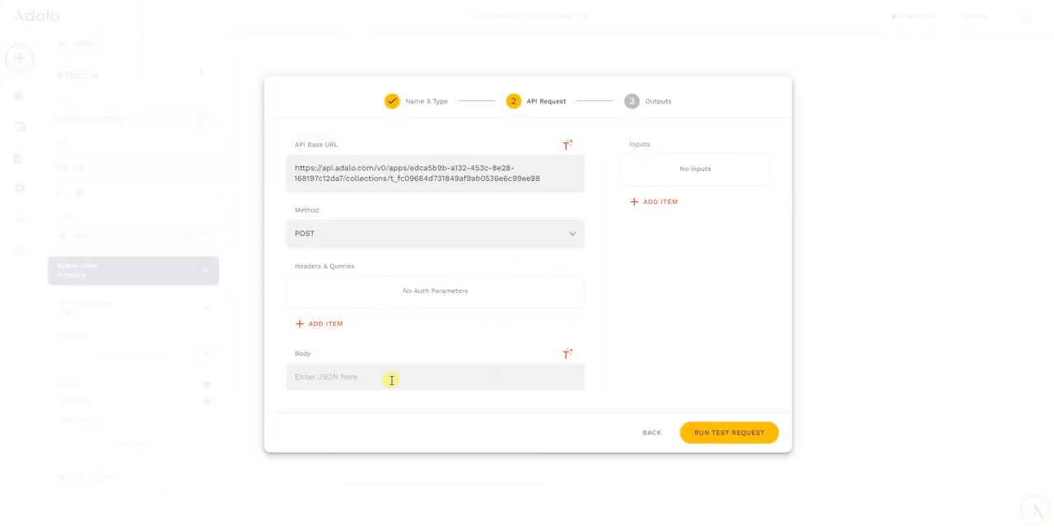
{"action": "key", "text": "ctrl+v"}
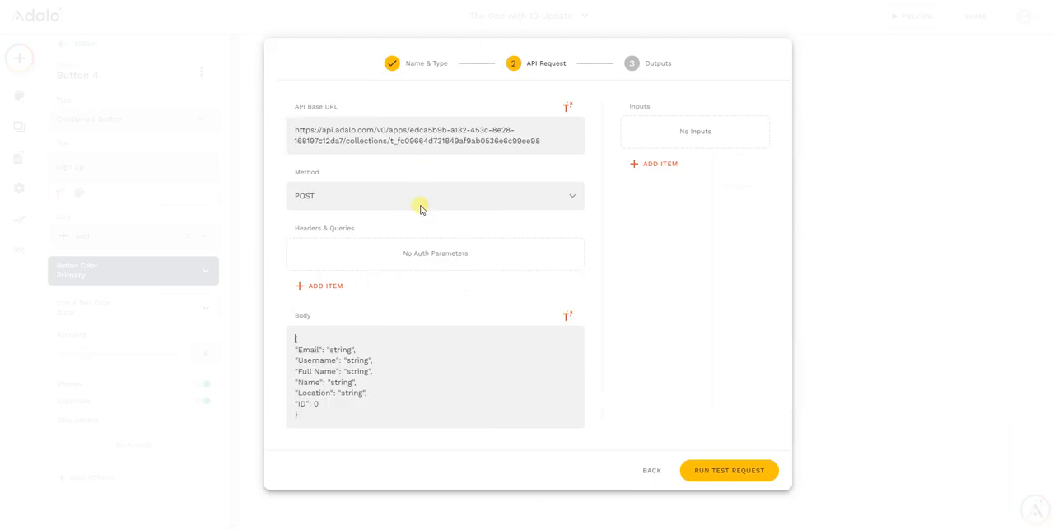
Remove the ID, Location, Name and Full Name lines from the JSON request body
{"action": "left_click", "coordinate": [325, 403]}
{"action": "key", "text": "BackSpace"}
{"action": "key", "text": "BackSpace"}
{"action": "key", "text": "BackSpace"}
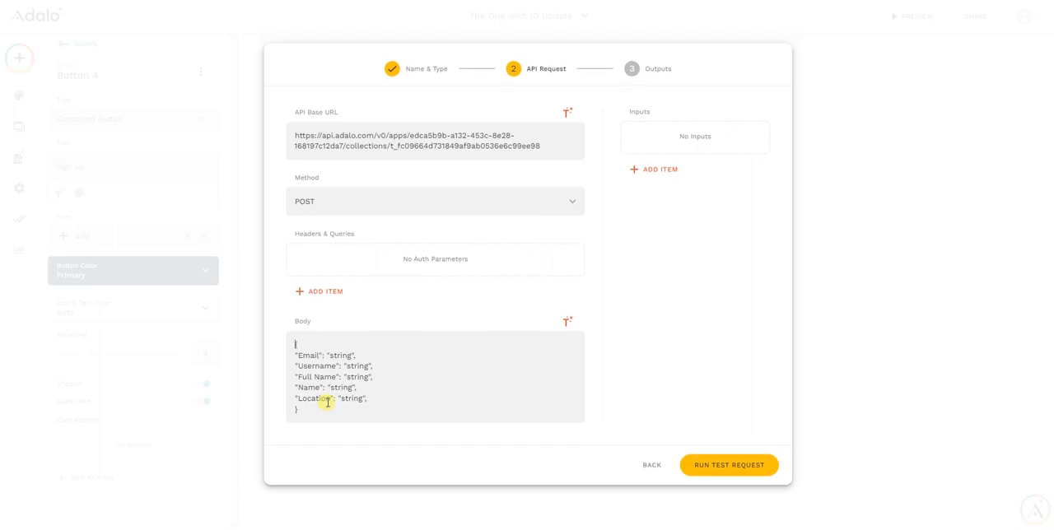
{"action": "triple_click", "coordinate": [299, 396]}
{"action": "key", "text": "BackSpace"}
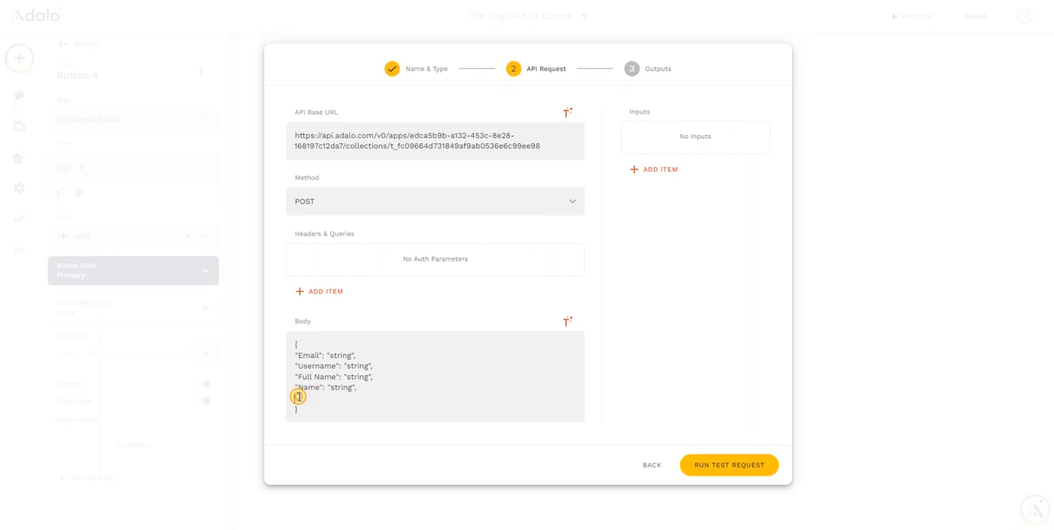
{"action": "triple_click", "coordinate": [313, 386]}
{"action": "key", "text": "BackSpace"}
{"action": "triple_click", "coordinate": [314, 376]}
{"action": "key", "text": "BackSpace"}
{"action": "key", "text": "BackSpace"}
{"action": "key", "text": "BackSpace"}
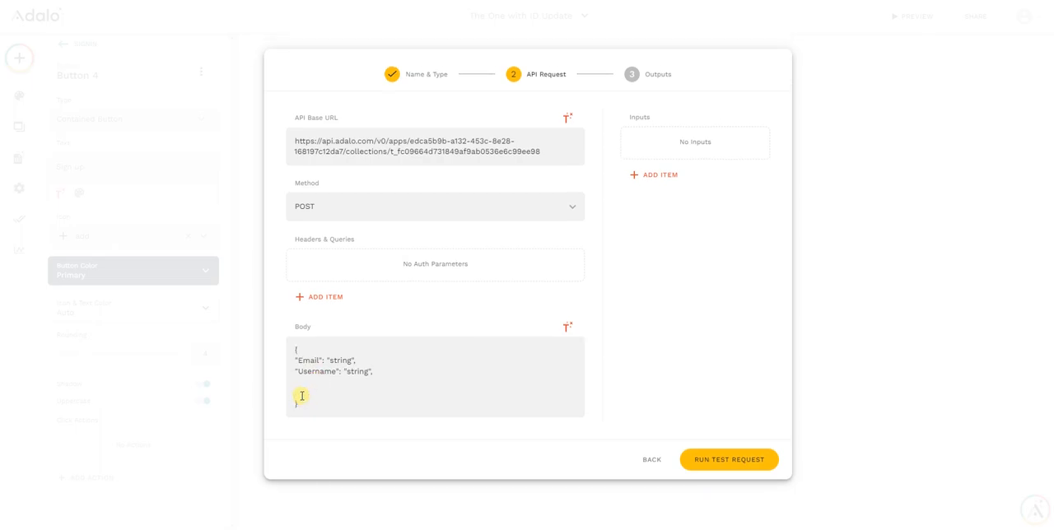
Rename the Username key in the JSON request body to Password
{"action": "double_click", "coordinate": [316, 382]}
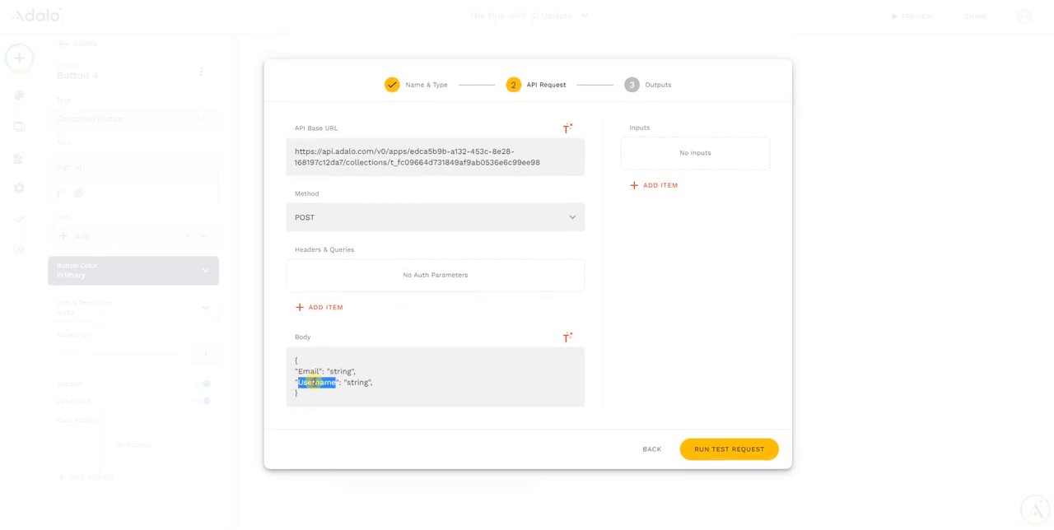
{"action": "type", "text": "Pass"}
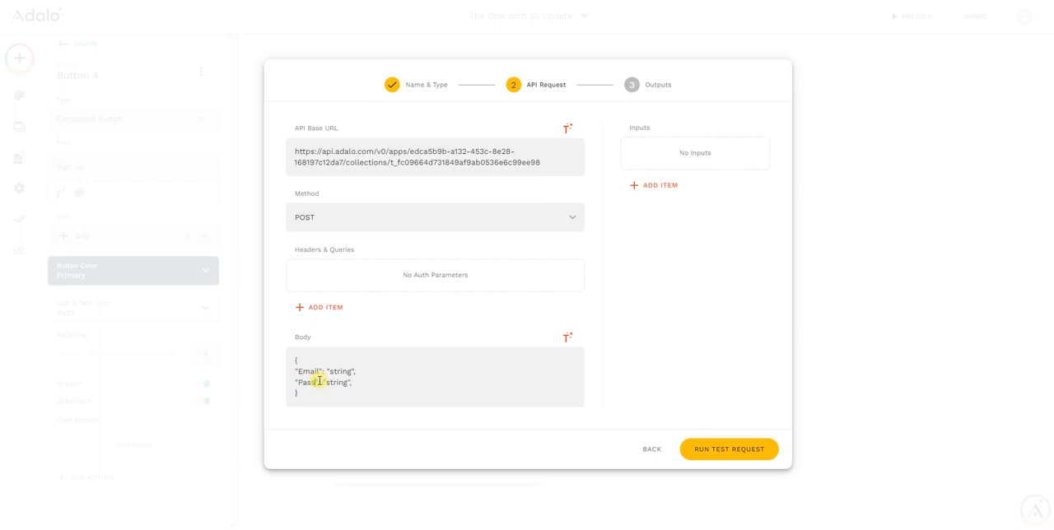
{"action": "type", "text": "word"}
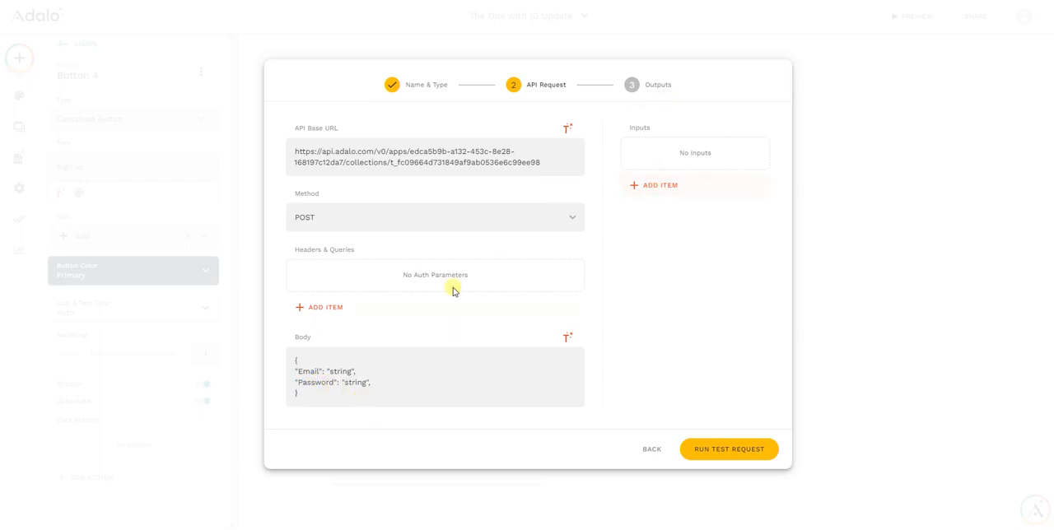
Add a text input named Email to the API request, with a test email address as its example value
{"action": "left_click", "coordinate": [650, 185]}
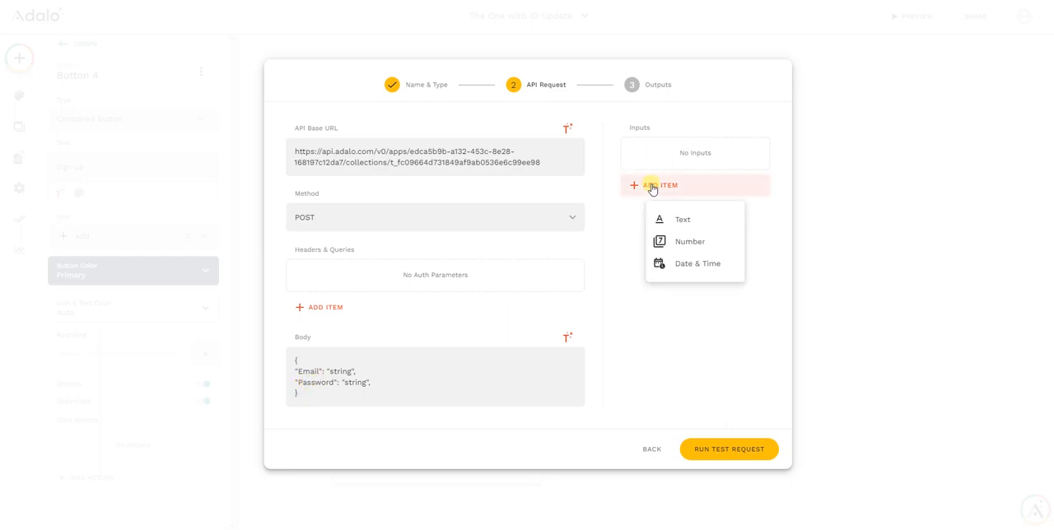
{"action": "left_click", "coordinate": [683, 219]}
{"action": "triple_click", "coordinate": [667, 240]}
{"action": "type", "text": "Email"}
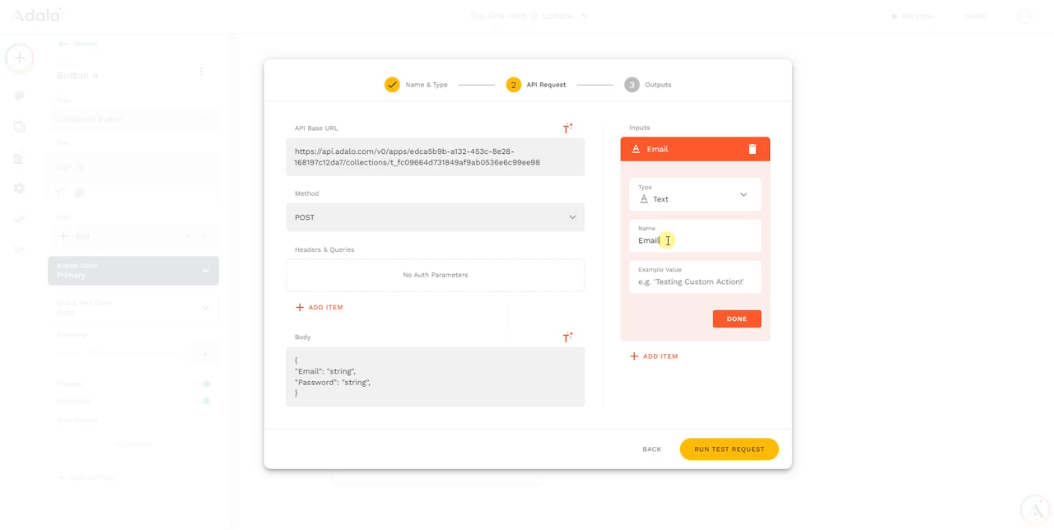
{"action": "type", "text": "test1@test.com"}
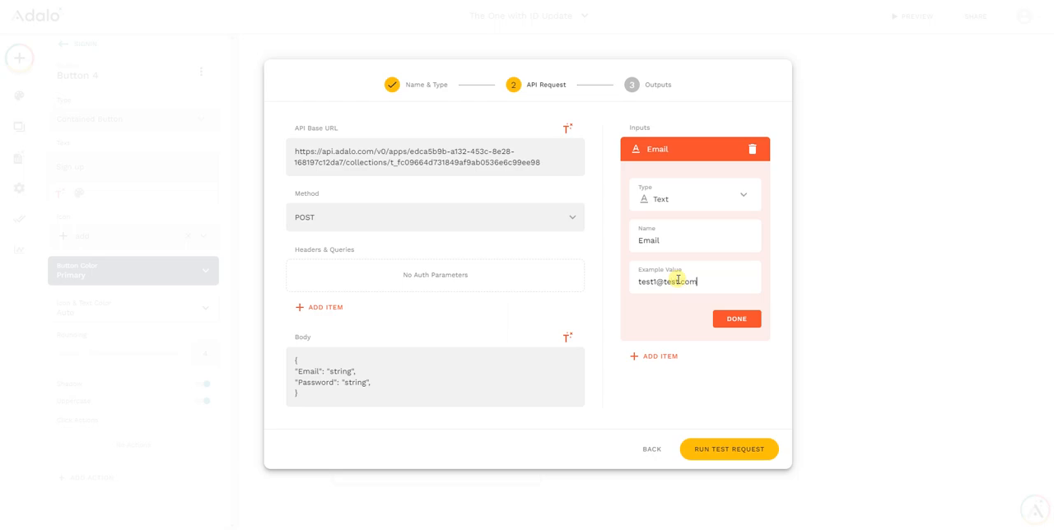
{"action": "left_click", "coordinate": [732, 320]}
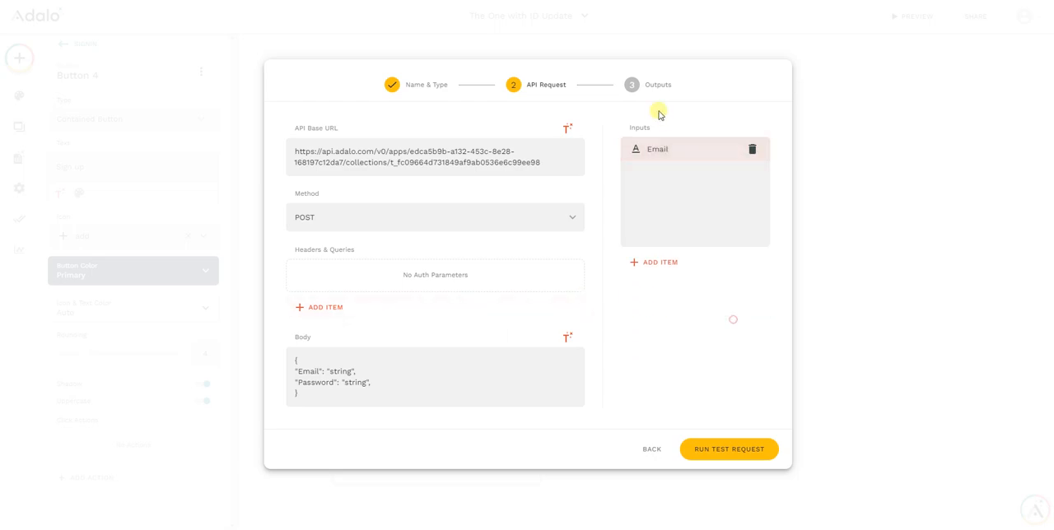
Add a second text input named Password to the API request and enter a sample password as its example value
{"action": "left_click", "coordinate": [659, 174]}
{"action": "left_click", "coordinate": [685, 209]}
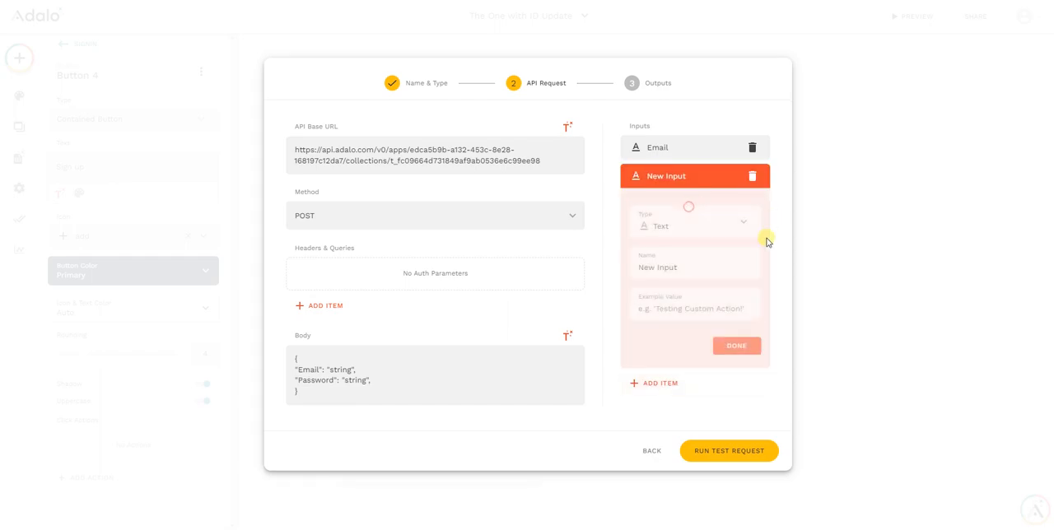
{"action": "triple_click", "coordinate": [676, 269]}
{"action": "type", "text": "Password"}
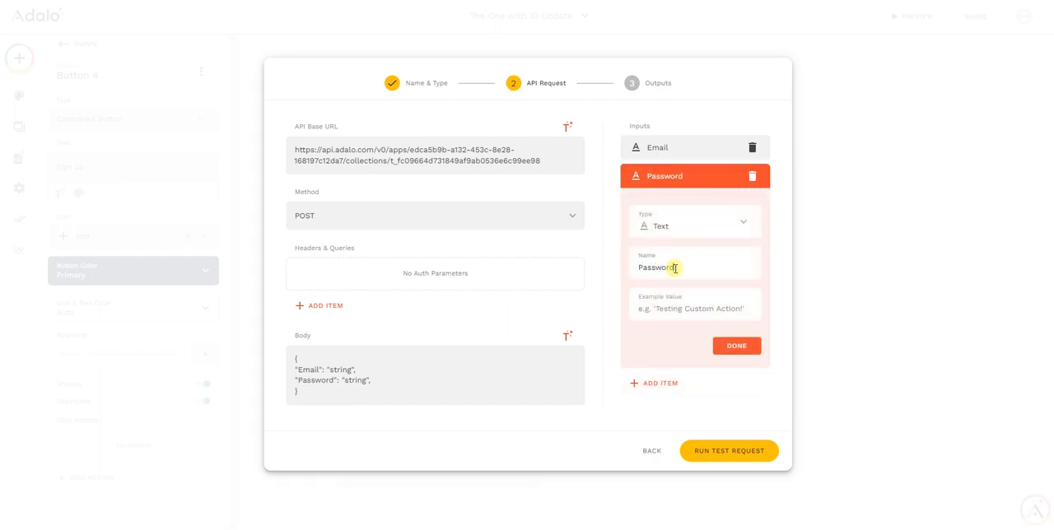
{"action": "left_click", "coordinate": [672, 309]}
{"action": "type", "text": "123"}
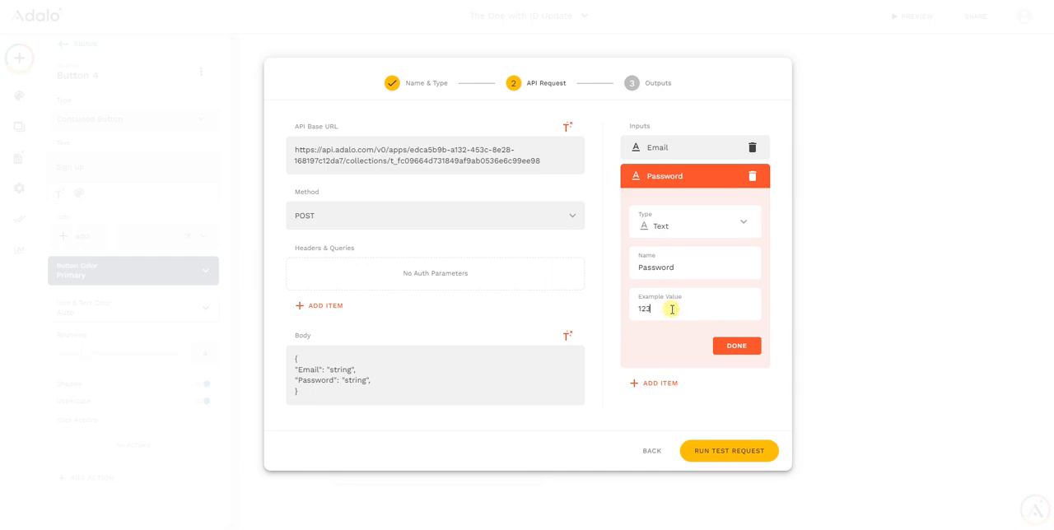
{"action": "left_click", "coordinate": [738, 341]}
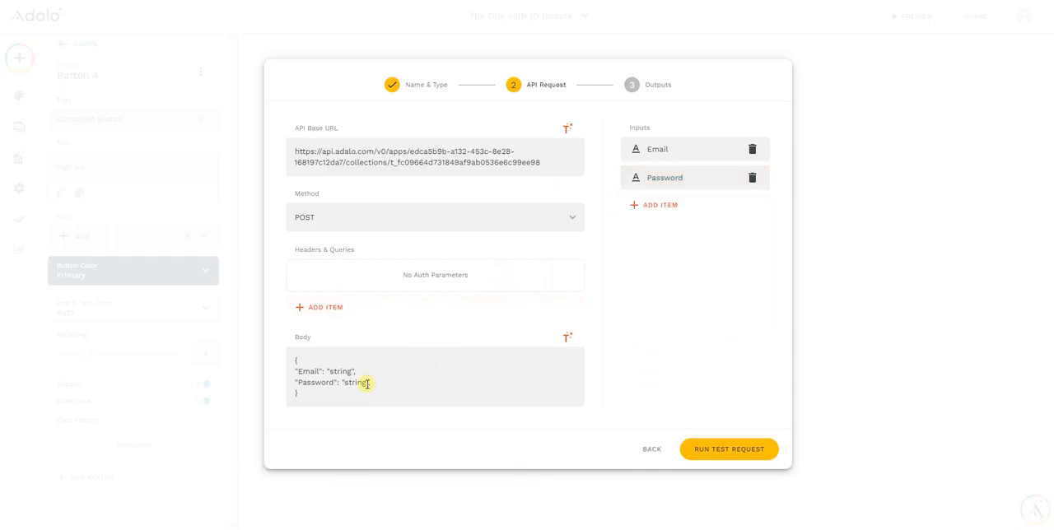
Replace the string placeholders for Email and Password in the JSON request body with the matching Email and Password inputs
{"action": "double_click", "coordinate": [338, 371]}
{"action": "key", "text": "BackSpace"}
{"action": "left_click", "coordinate": [568, 342]}
{"action": "left_click", "coordinate": [526, 290]}
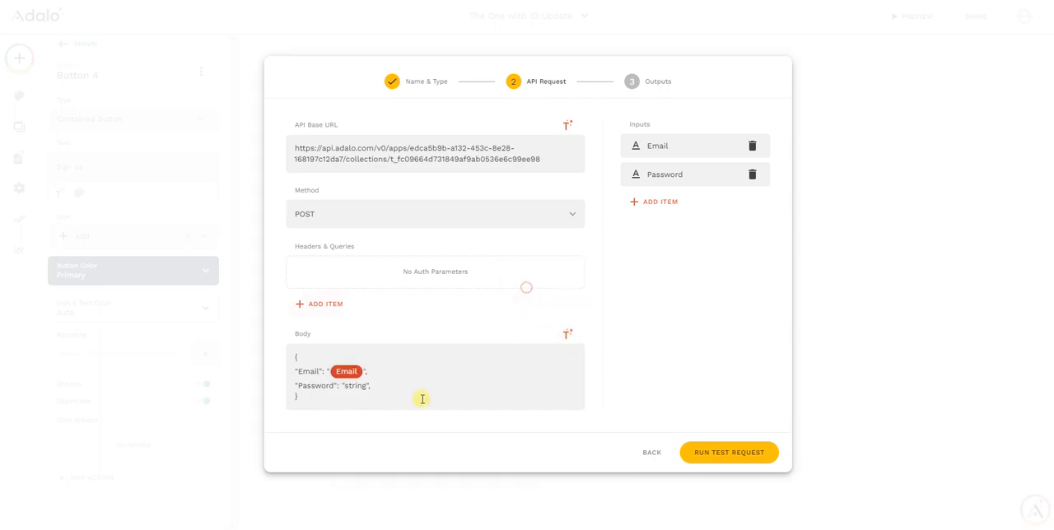
{"action": "triple_click", "coordinate": [358, 387]}
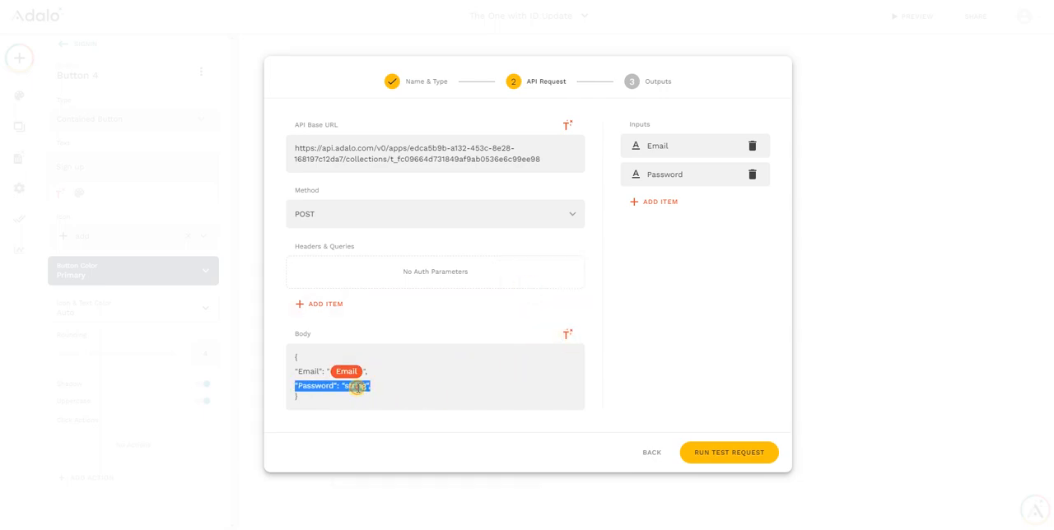
{"action": "left_click", "coordinate": [370, 385]}
{"action": "double_click", "coordinate": [358, 385]}
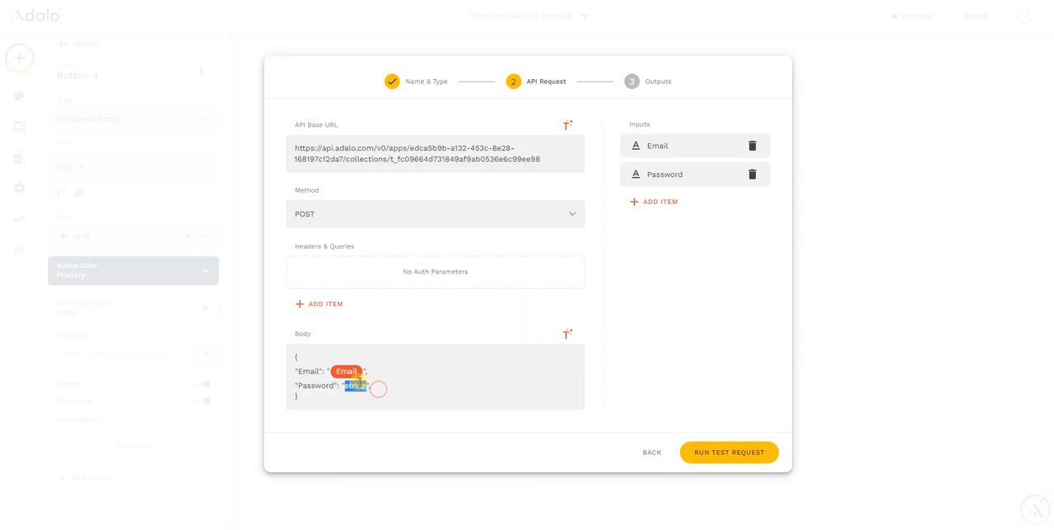
{"action": "left_click", "coordinate": [566, 335]}
{"action": "left_click", "coordinate": [536, 306]}
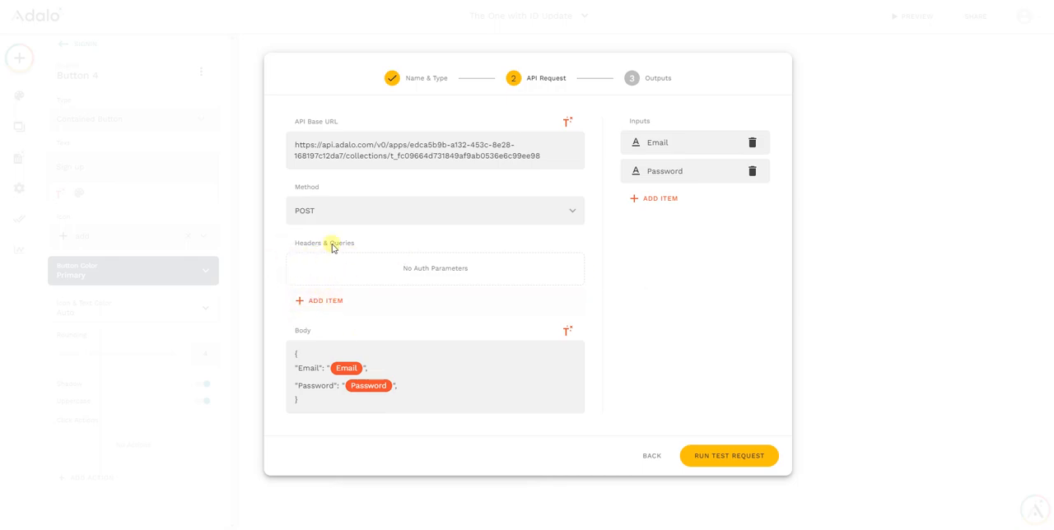
Switch to the Adalo API documentation and copy the example Authorization bearer value from the header parameters of Add a collection record
{"action": "left_click", "coordinate": [323, 301]}
{"action": "left_click", "coordinate": [240, 1]}
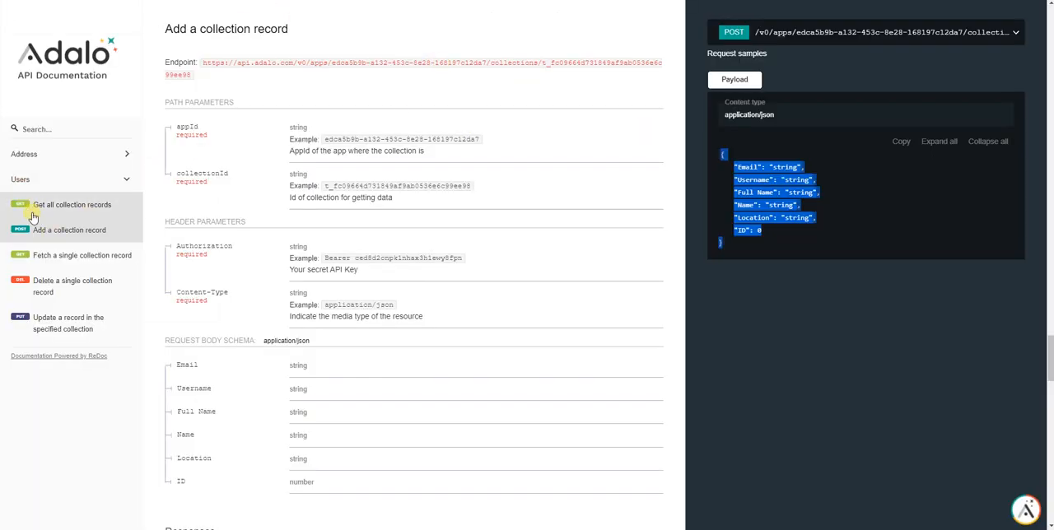
{"action": "left_click", "coordinate": [47, 231]}
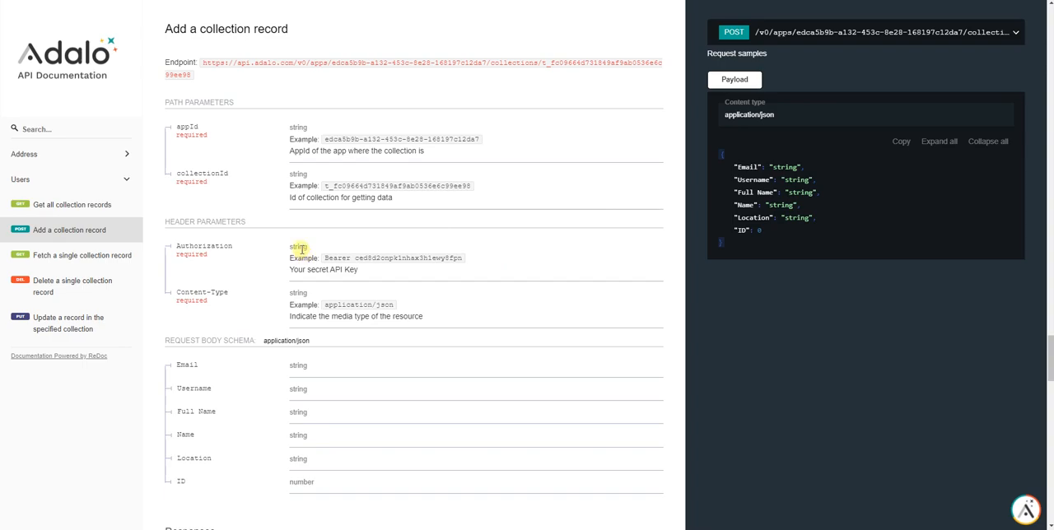
{"action": "left_click_drag", "start_coordinate": [246, 223], "coordinate": [152, 225]}
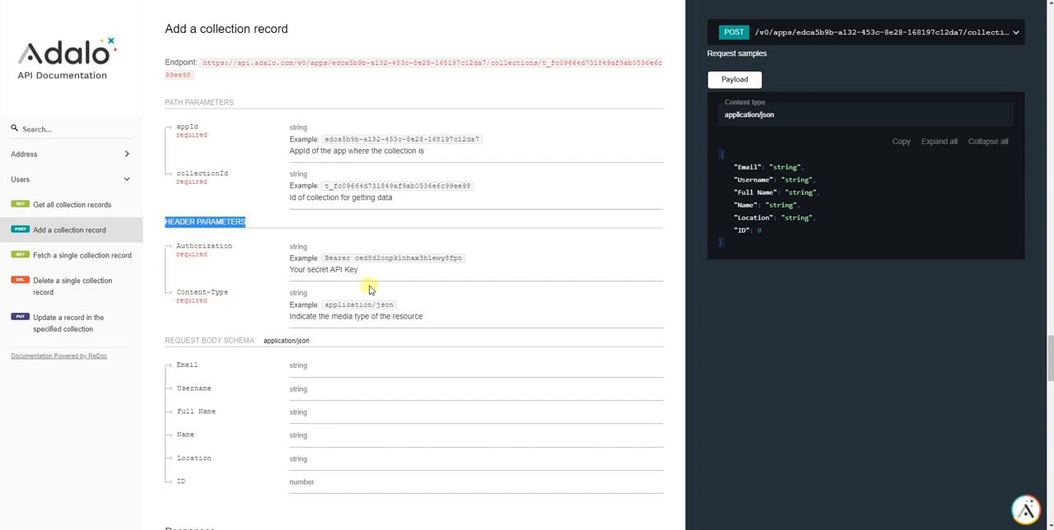
{"action": "left_click_drag", "start_coordinate": [325, 257], "coordinate": [465, 258]}
{"action": "right_click", "coordinate": [456, 258]}
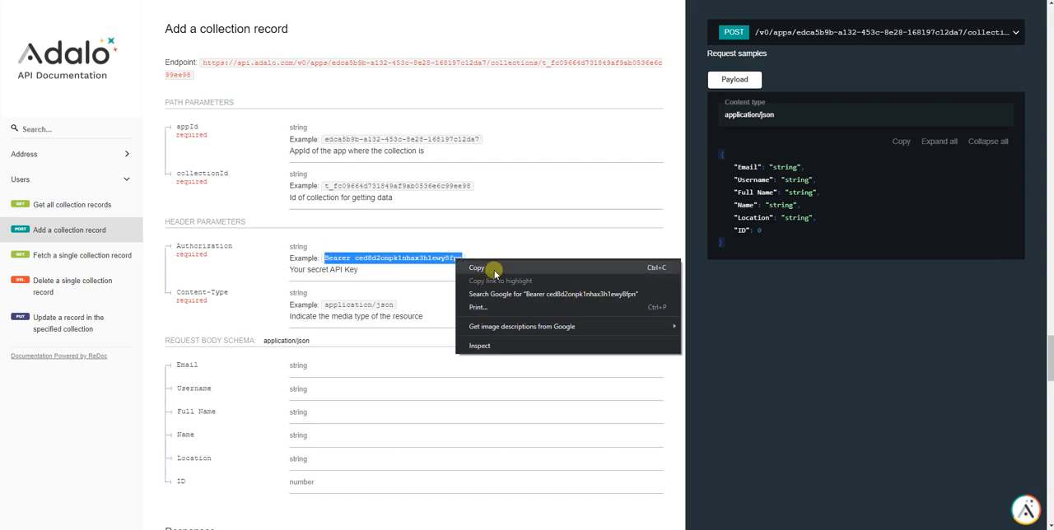
{"action": "left_click", "coordinate": [493, 270]}
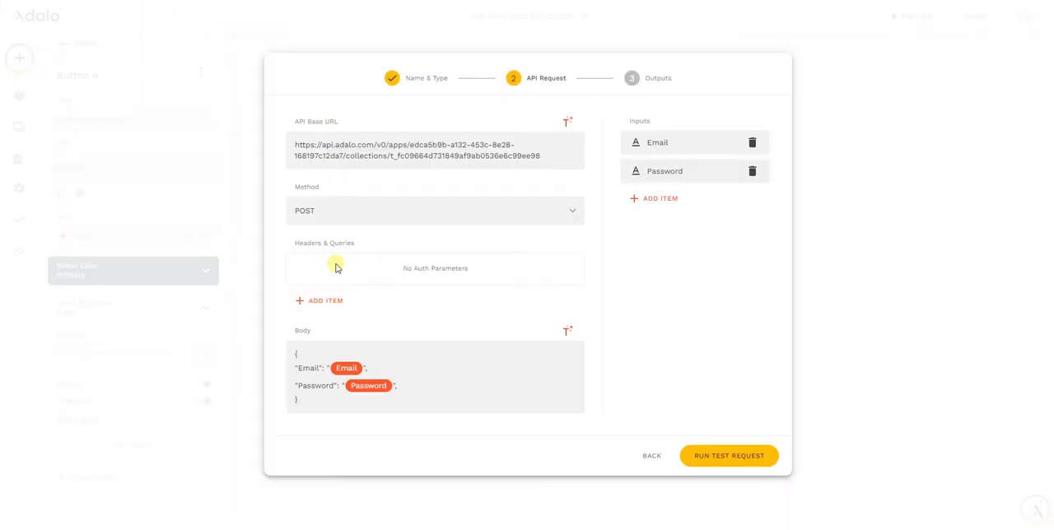
Add a header named Authorization to the API request and paste the copied bearer API key as its value
{"action": "left_click", "coordinate": [327, 300]}
{"action": "left_click", "coordinate": [405, 257]}
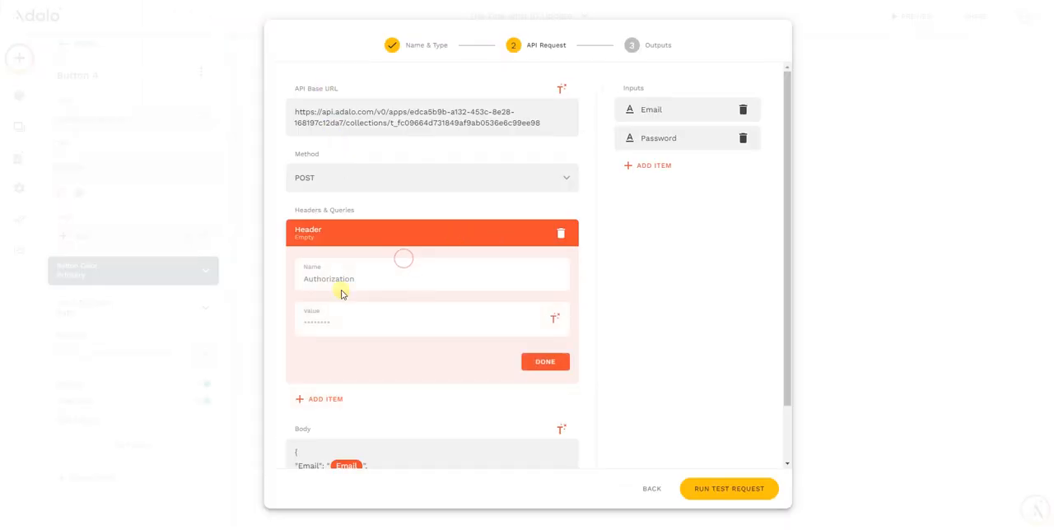
{"action": "left_click", "coordinate": [331, 273]}
{"action": "type", "text": "Authorization"}
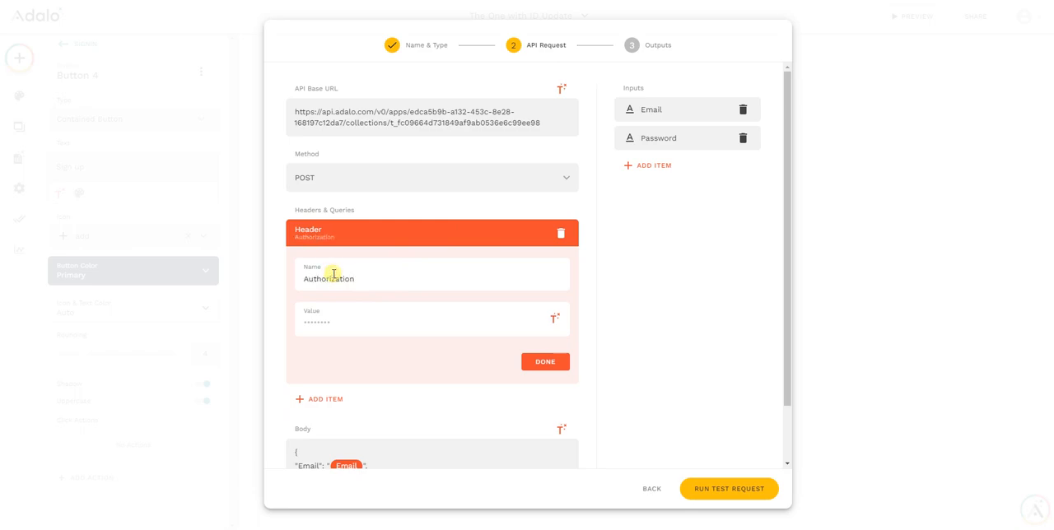
{"action": "left_click", "coordinate": [337, 325]}
{"action": "key", "text": "ctrl+v"}
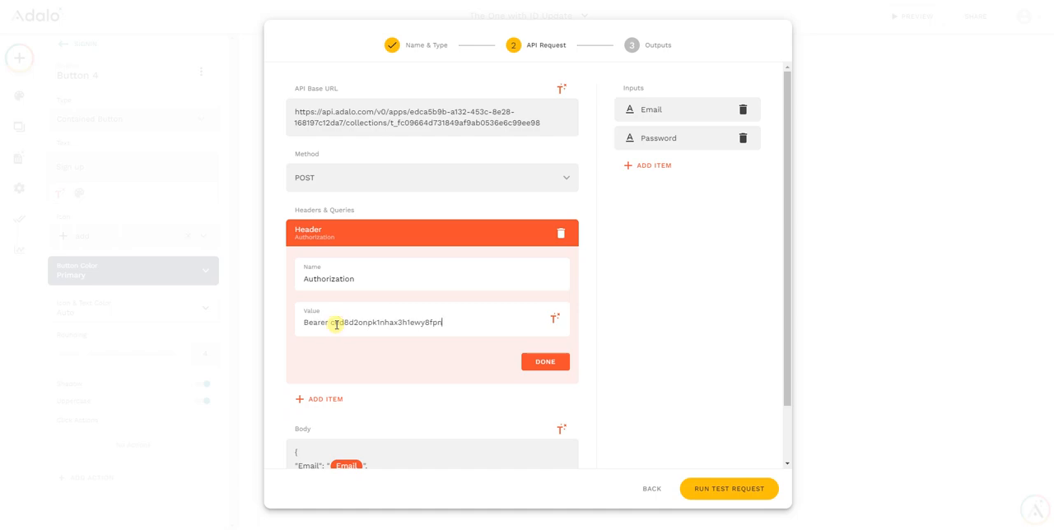
{"action": "left_click", "coordinate": [548, 366]}
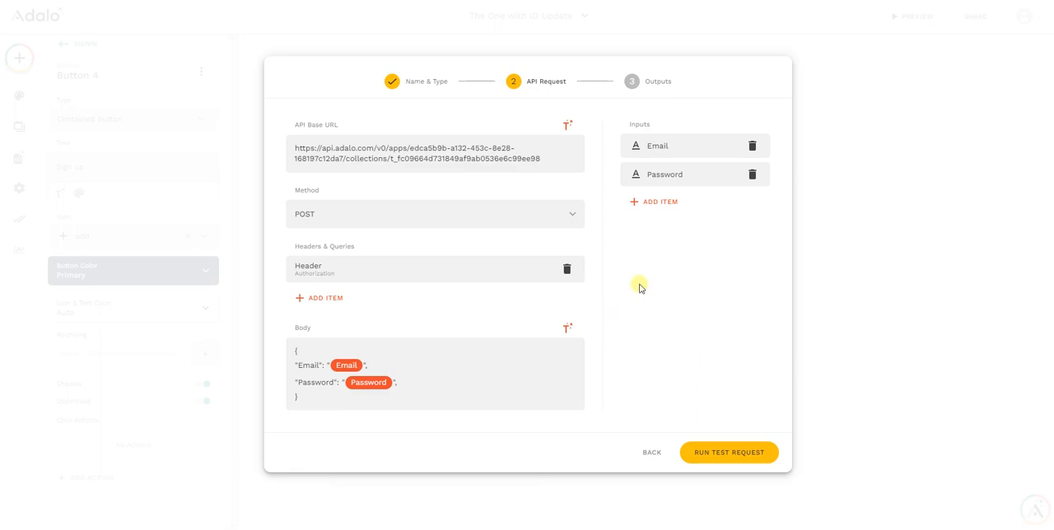
Remove the trailing comma after the Password value in the JSON request body and run the test request
{"action": "left_click", "coordinate": [738, 457]}
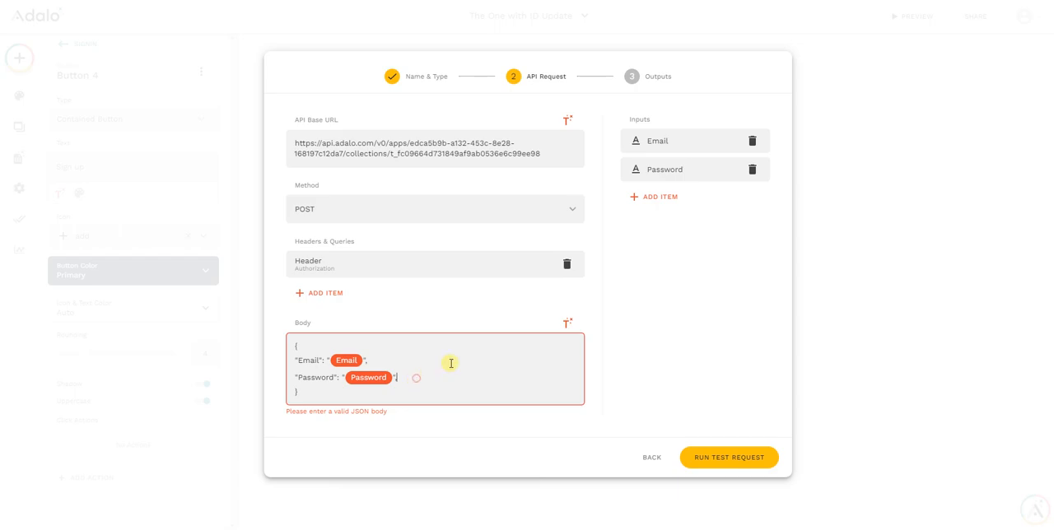
{"action": "key", "text": "BackSpace"}
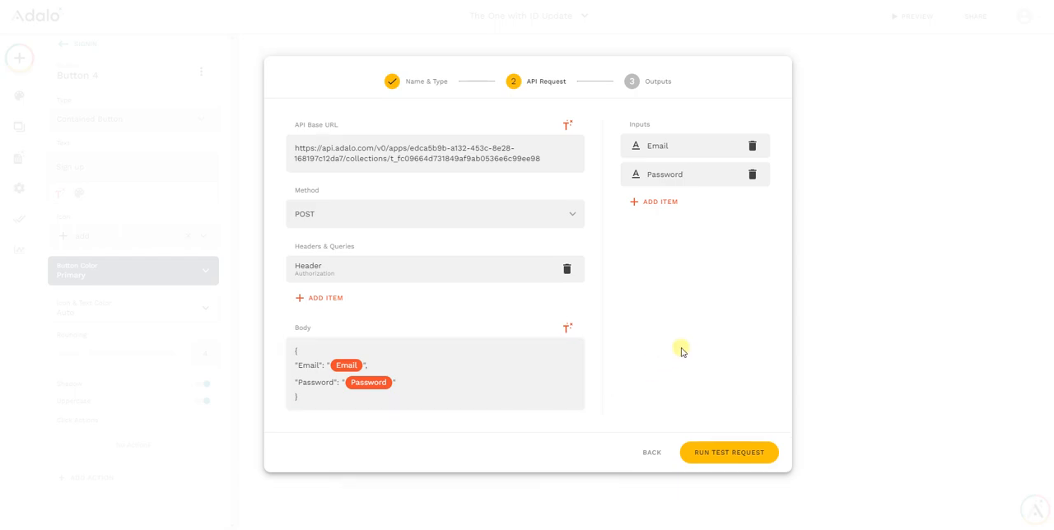
{"action": "left_click", "coordinate": [722, 455]}
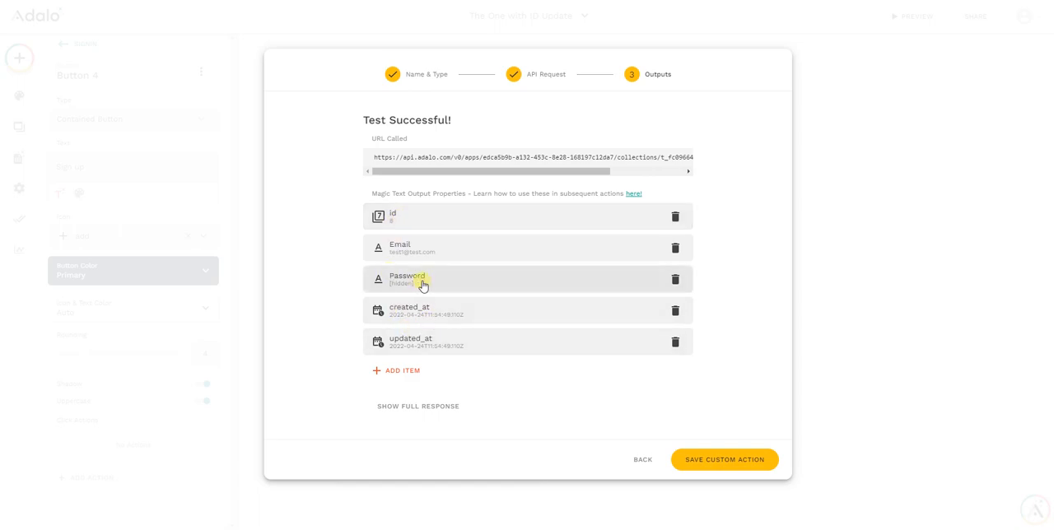
Examine the id and remaining fields in the full test response and save the custom action
{"action": "left_click", "coordinate": [425, 407]}
{"action": "scroll", "coordinate": [478, 243], "scroll_direction": "down", "scroll_amount": 2}
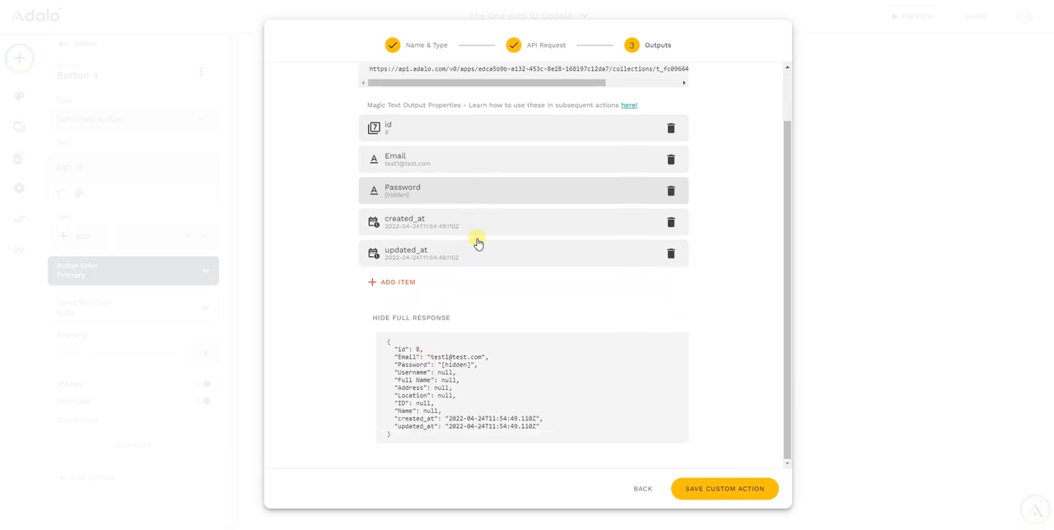
{"action": "left_click_drag", "start_coordinate": [394, 349], "coordinate": [428, 354]}
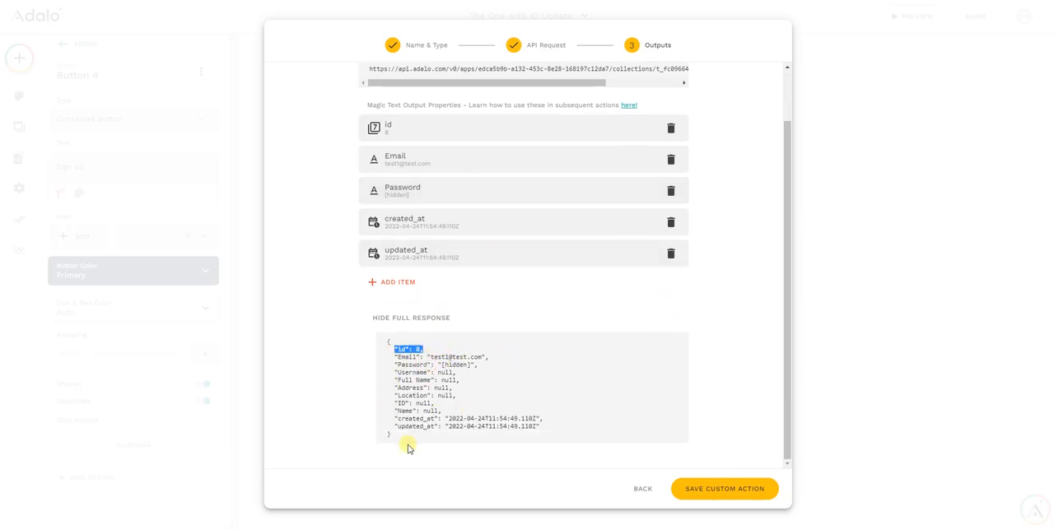
{"action": "left_click_drag", "start_coordinate": [395, 403], "coordinate": [390, 381]}
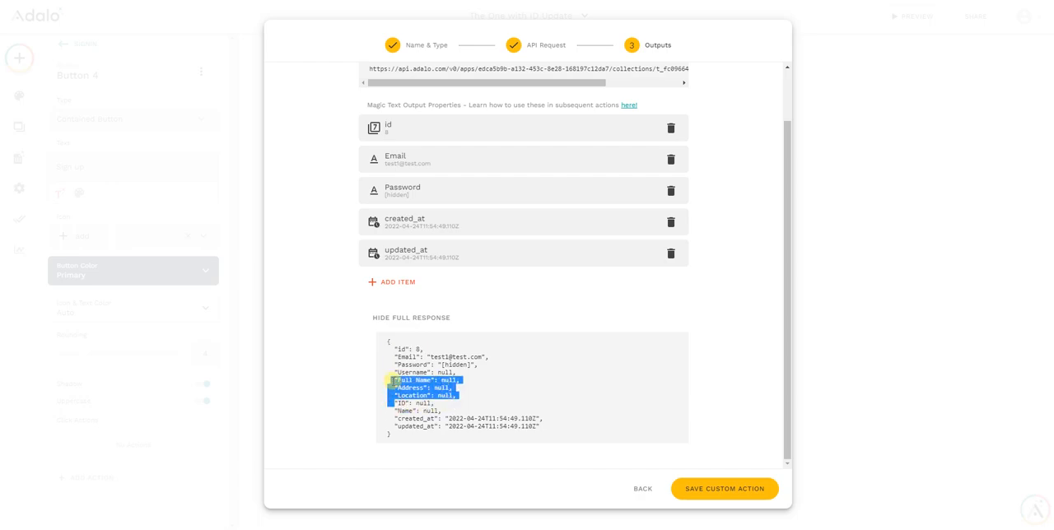
{"action": "left_click", "coordinate": [716, 490]}
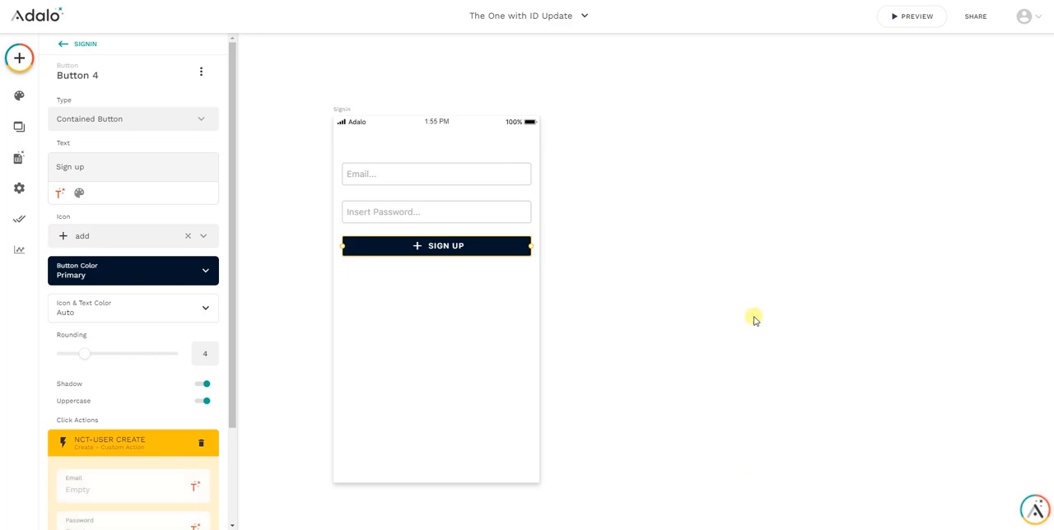
Fill the custom action's Email and Password fields with the values of the Signin screen's Email and Password inputs
{"action": "scroll", "coordinate": [167, 355], "scroll_direction": "down", "scroll_amount": 2}
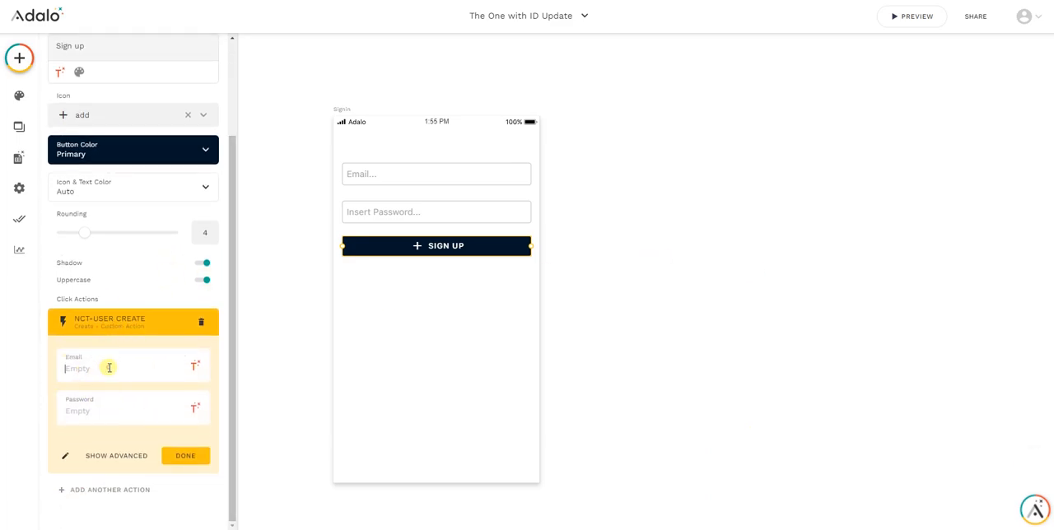
{"action": "left_click", "coordinate": [86, 369]}
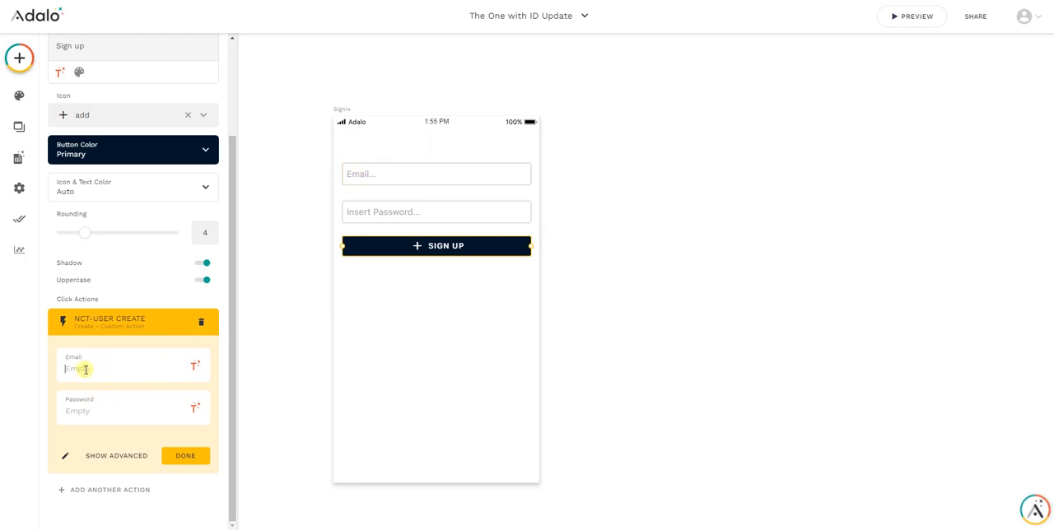
{"action": "left_click", "coordinate": [195, 369]}
{"action": "mouse_move", "coordinate": [184, 211]}
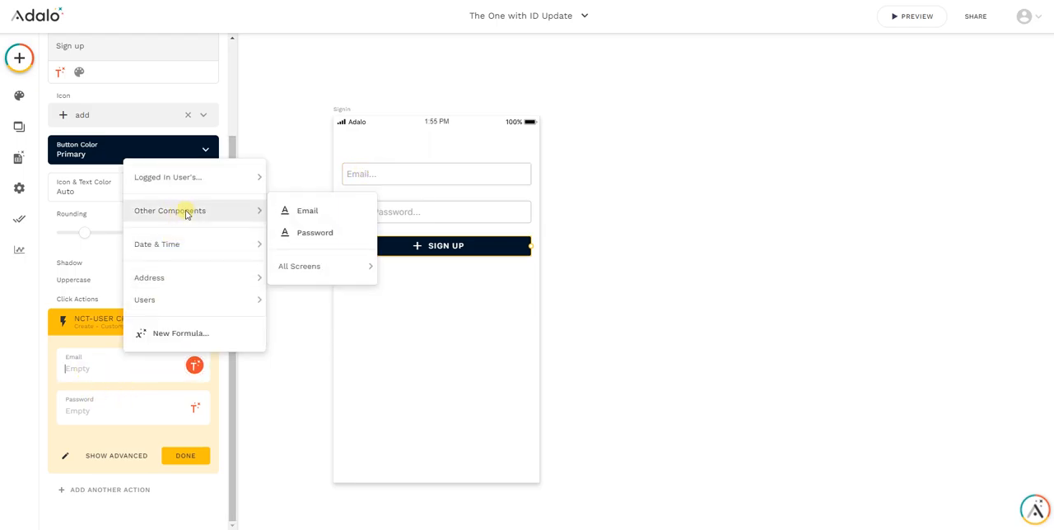
{"action": "left_click", "coordinate": [301, 213]}
{"action": "left_click", "coordinate": [195, 420]}
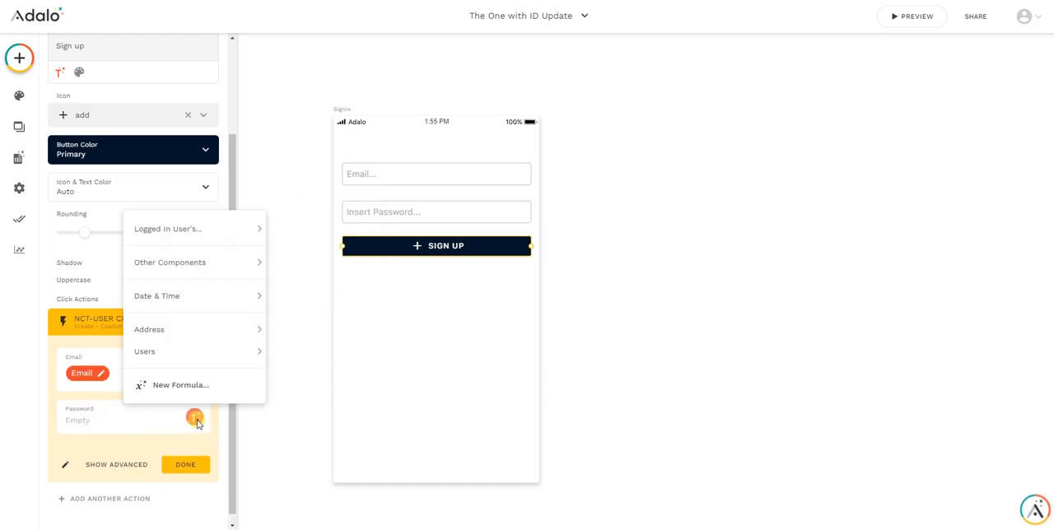
{"action": "mouse_move", "coordinate": [264, 261]}
{"action": "left_click", "coordinate": [301, 282]}
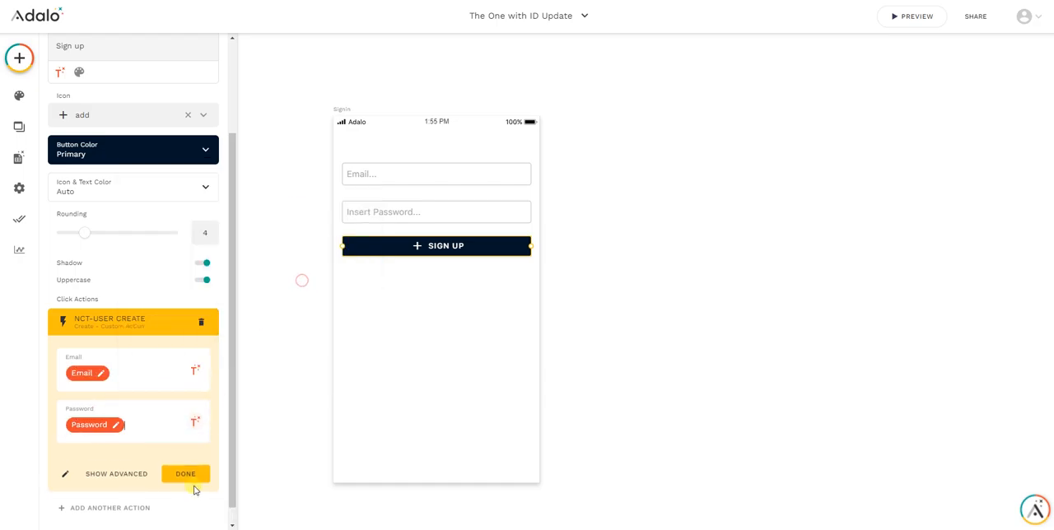
{"action": "left_click", "coordinate": [187, 476]}
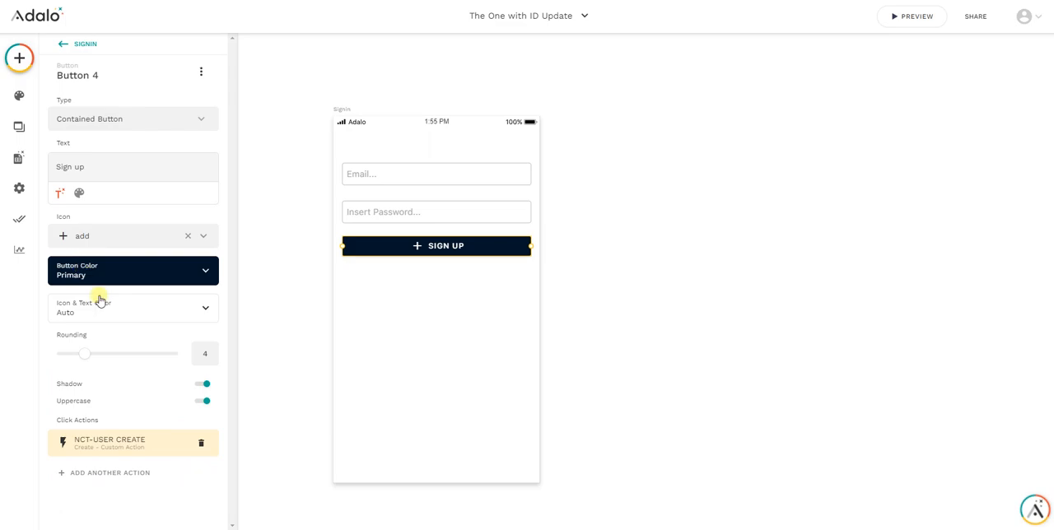
Show the Users collection's properties in the app database
{"action": "left_click", "coordinate": [19, 127]}
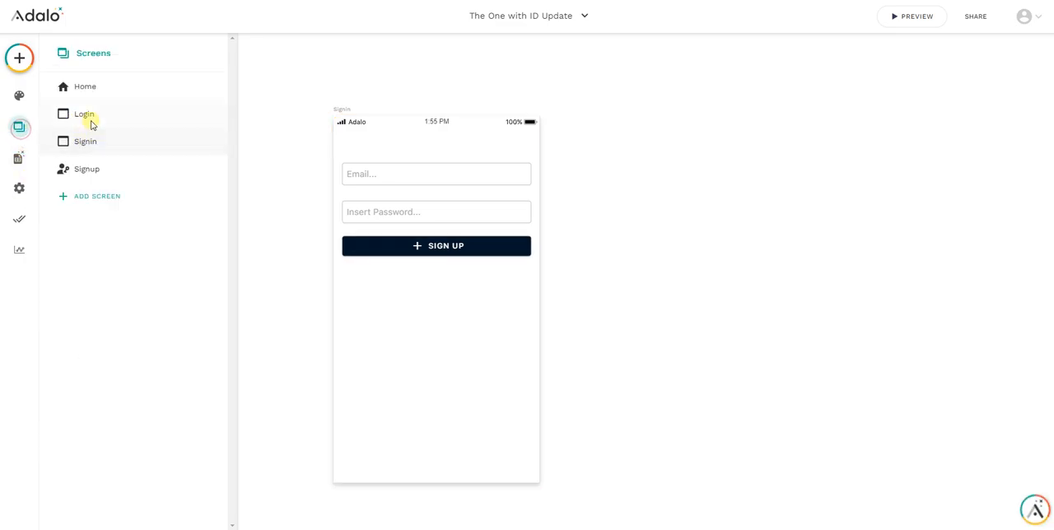
{"action": "left_click", "coordinate": [18, 157]}
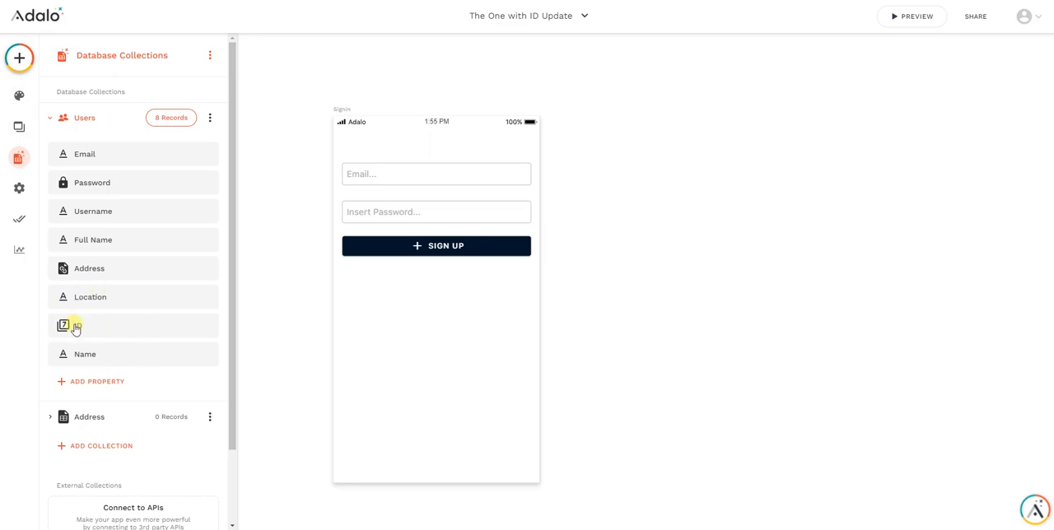
Try an Update action for the Logged In User on the Sign up button, and delete that action
{"action": "left_click", "coordinate": [412, 238]}
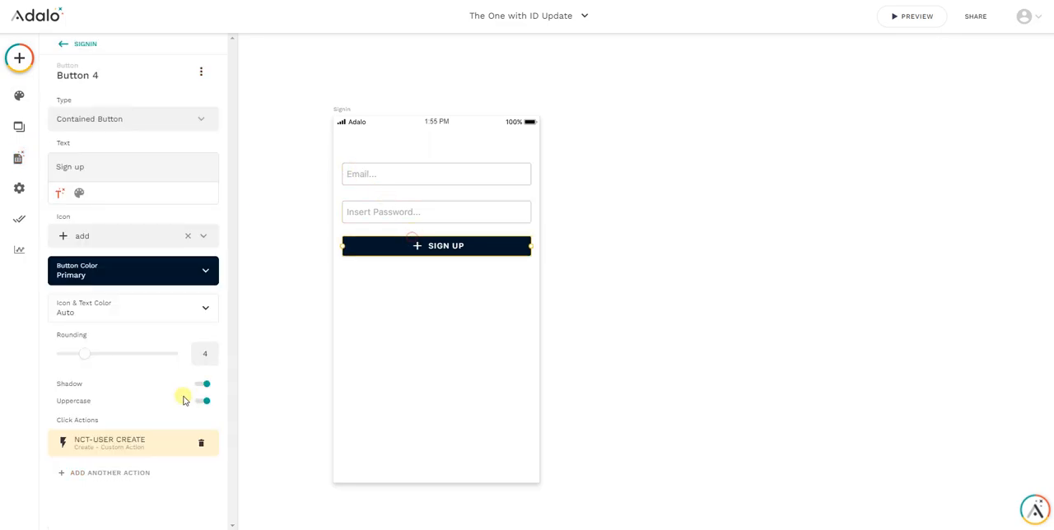
{"action": "left_click", "coordinate": [124, 473]}
{"action": "left_click", "coordinate": [127, 329]}
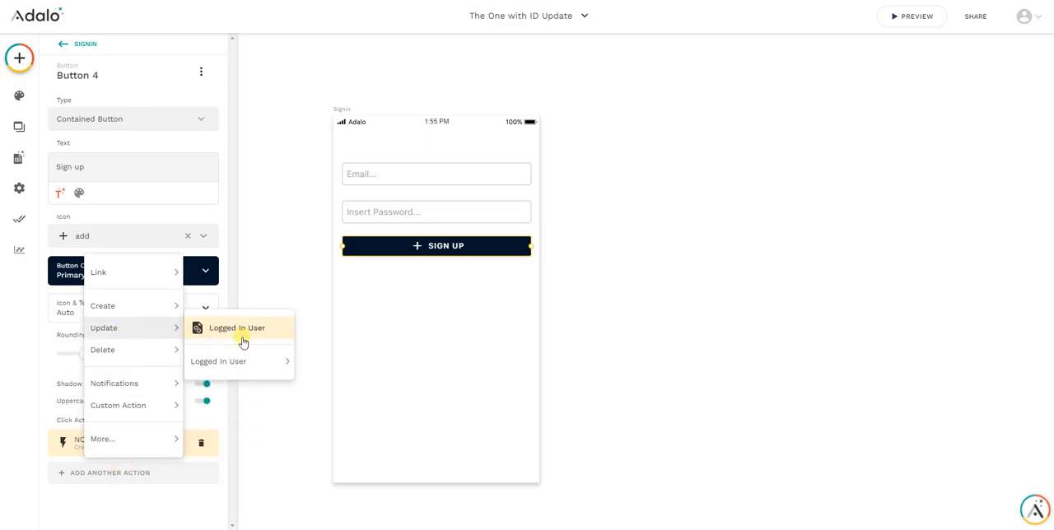
{"action": "mouse_move", "coordinate": [241, 359]}
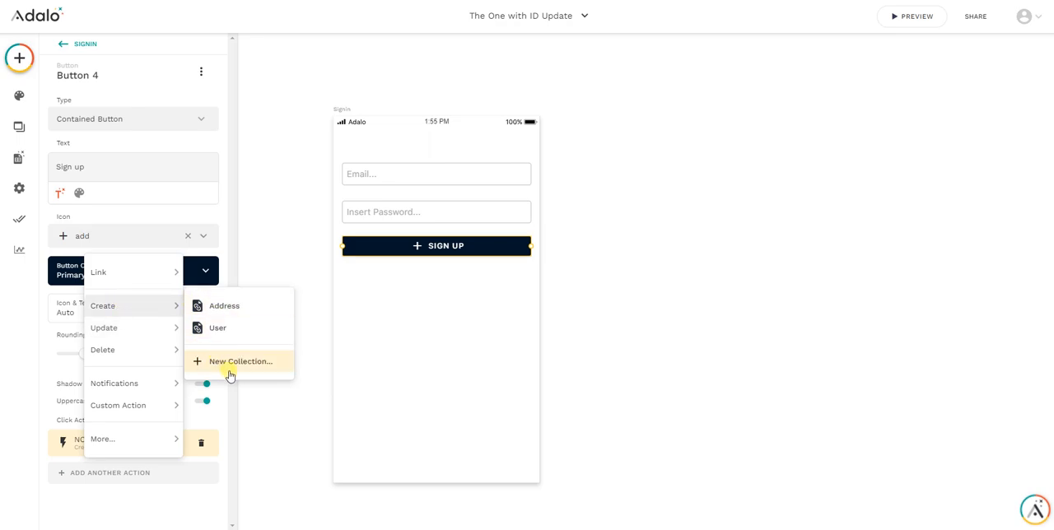
{"action": "left_click", "coordinate": [250, 331]}
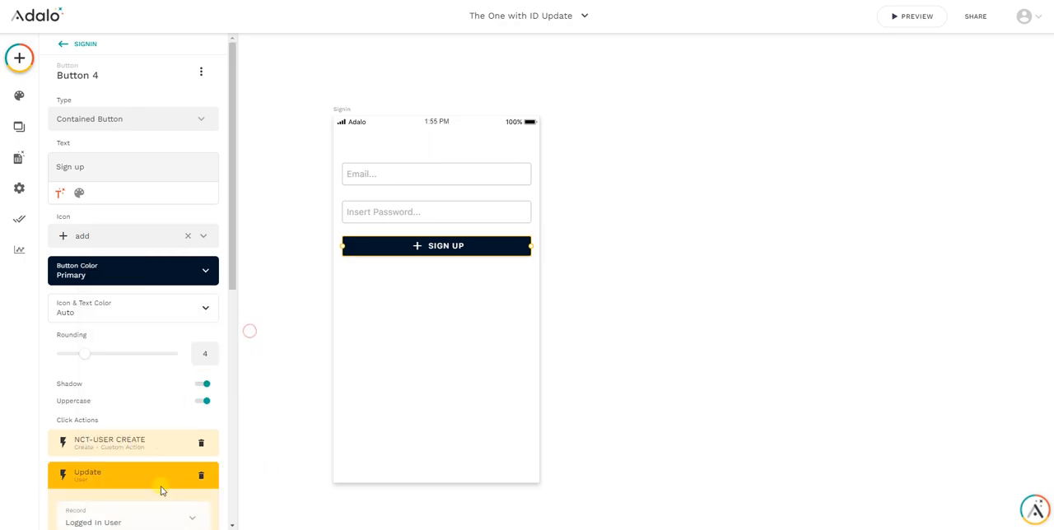
{"action": "scroll", "coordinate": [138, 253], "scroll_direction": "down", "scroll_amount": 2}
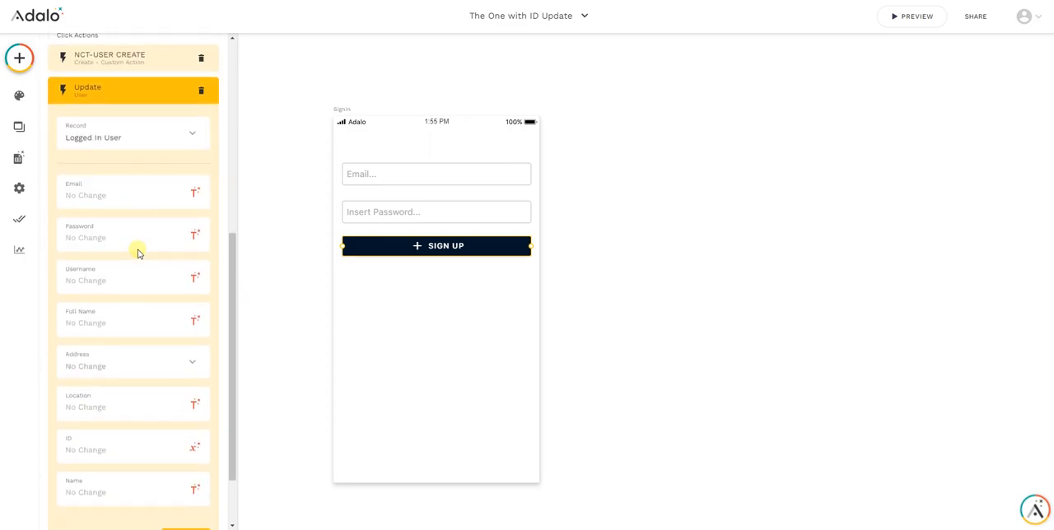
{"action": "scroll", "coordinate": [136, 253], "scroll_direction": "up", "scroll_amount": 1}
{"action": "left_click", "coordinate": [116, 252]}
{"action": "scroll", "coordinate": [322, 255], "scroll_direction": "up", "scroll_amount": 1}
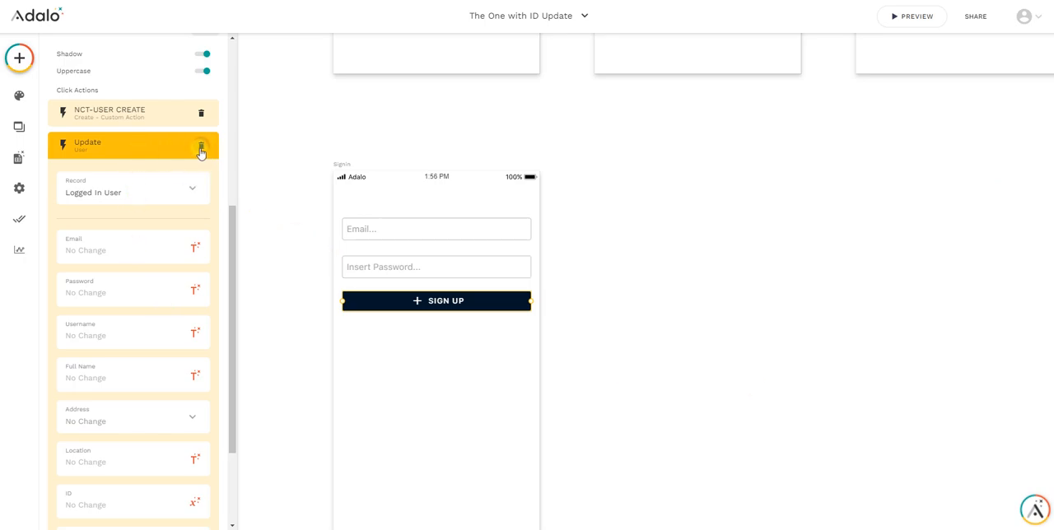
{"action": "left_click", "coordinate": [201, 147]}
Add a user Log In action after the custom action in the Sign up button's click actions
{"action": "left_click", "coordinate": [129, 471]}
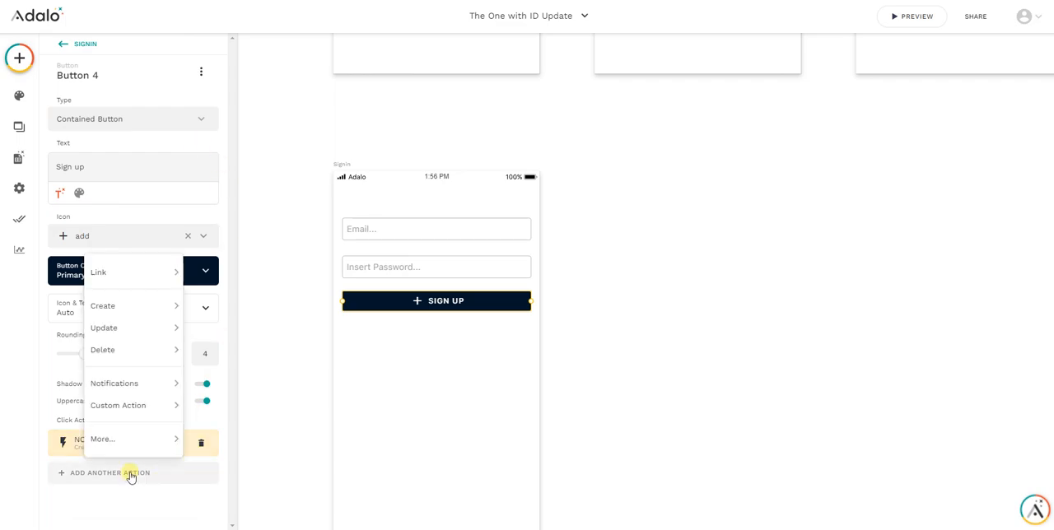
{"action": "mouse_move", "coordinate": [148, 395]}
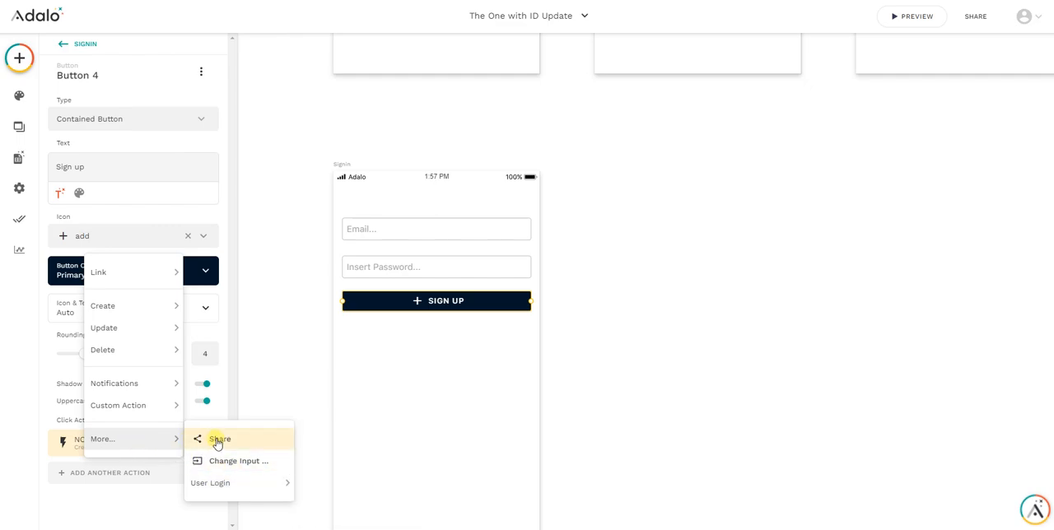
{"action": "mouse_move", "coordinate": [219, 479]}
{"action": "left_click", "coordinate": [341, 451]}
{"action": "scroll", "coordinate": [143, 257], "scroll_direction": "down", "scroll_amount": 3}
{"action": "left_click", "coordinate": [113, 376]}
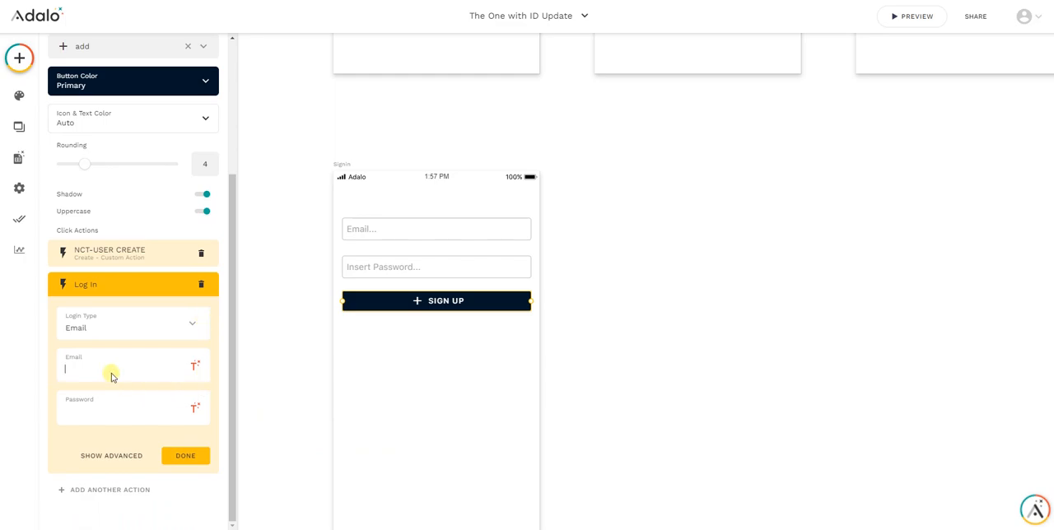
Fill the Log In action's Email and Password with the values of the Signin screen's Email and Password inputs
{"action": "left_click", "coordinate": [195, 368]}
{"action": "mouse_move", "coordinate": [197, 215]}
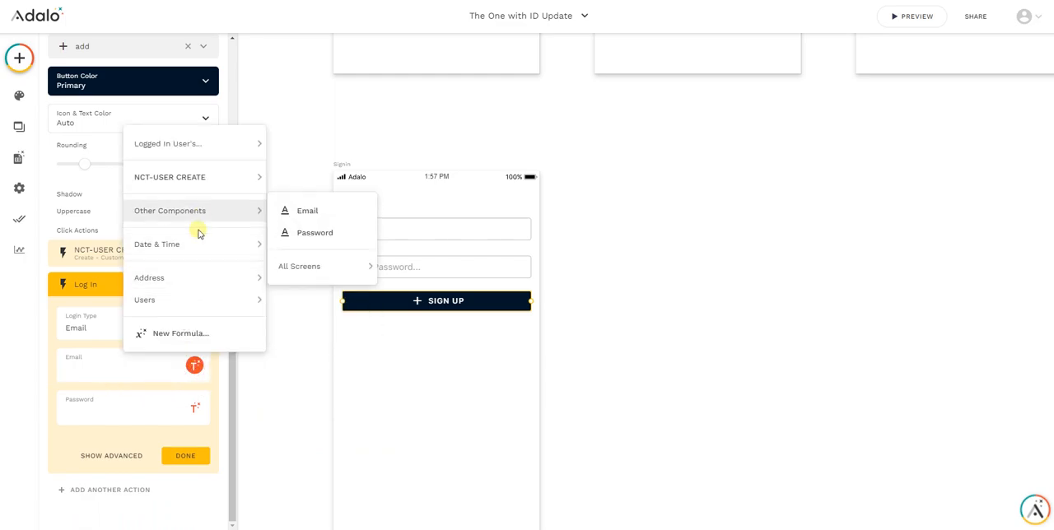
{"action": "left_click", "coordinate": [306, 214]}
{"action": "left_click", "coordinate": [194, 408]}
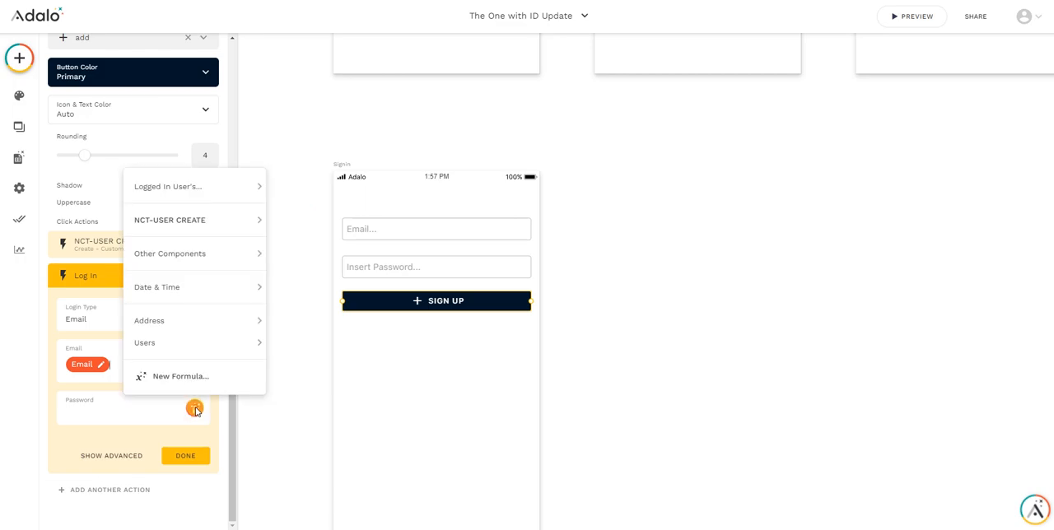
{"action": "mouse_move", "coordinate": [193, 254]}
{"action": "left_click", "coordinate": [294, 272]}
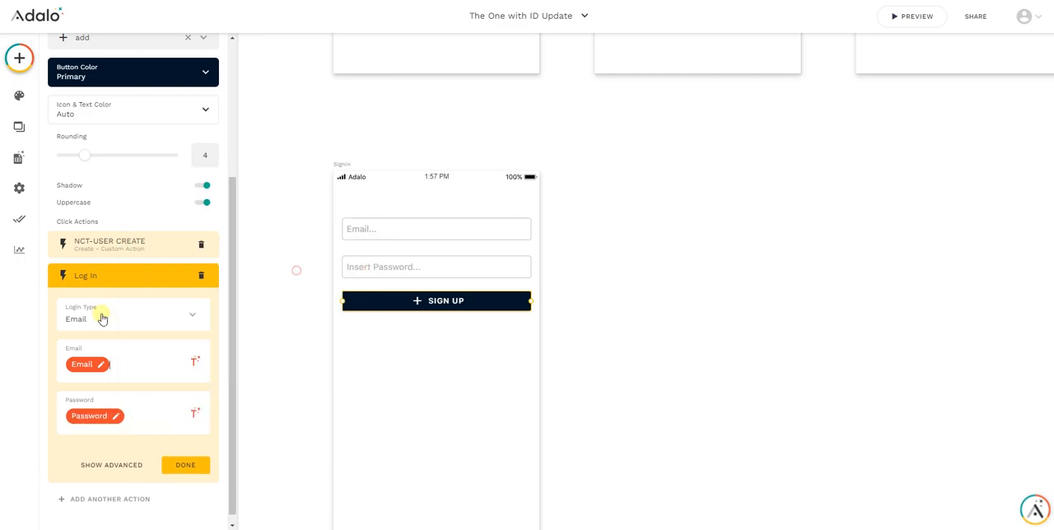
{"action": "left_click", "coordinate": [178, 465]}
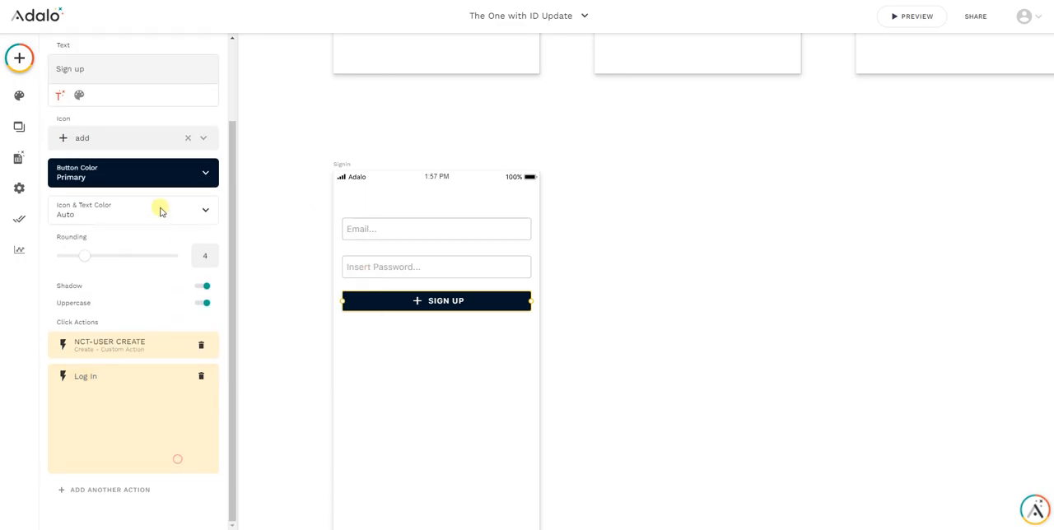
Add an Update action for the Logged In User after the Log In action on the Sign up button
{"action": "left_click", "coordinate": [132, 489]}
{"action": "mouse_move", "coordinate": [122, 348]}
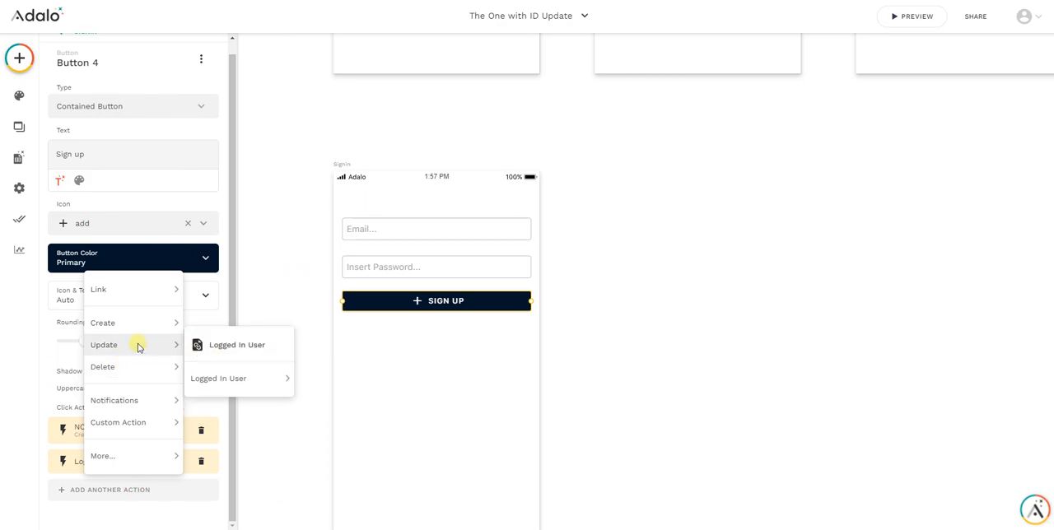
{"action": "left_click", "coordinate": [247, 348]}
{"action": "scroll", "coordinate": [132, 264], "scroll_direction": "down", "scroll_amount": 4}
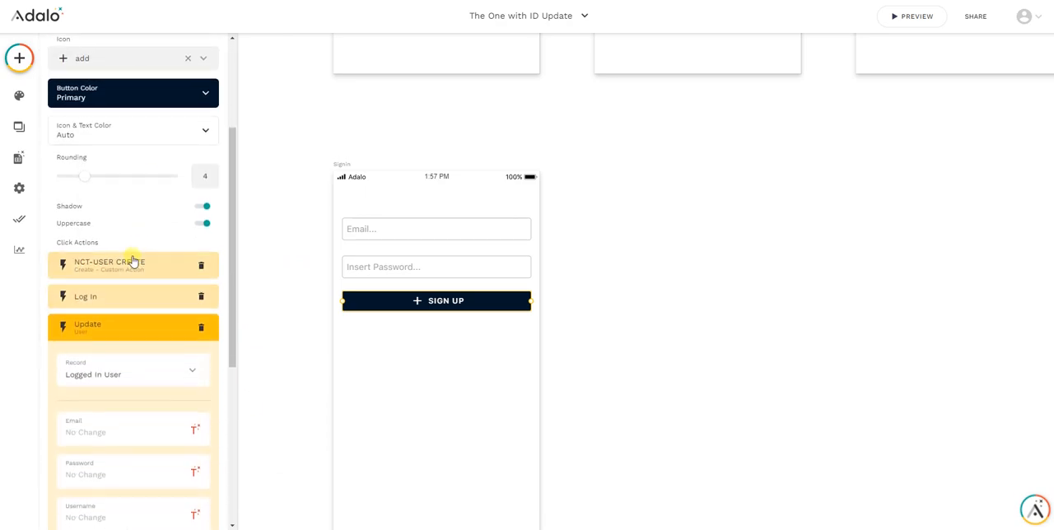
{"action": "scroll", "coordinate": [130, 257], "scroll_direction": "down", "scroll_amount": 4}
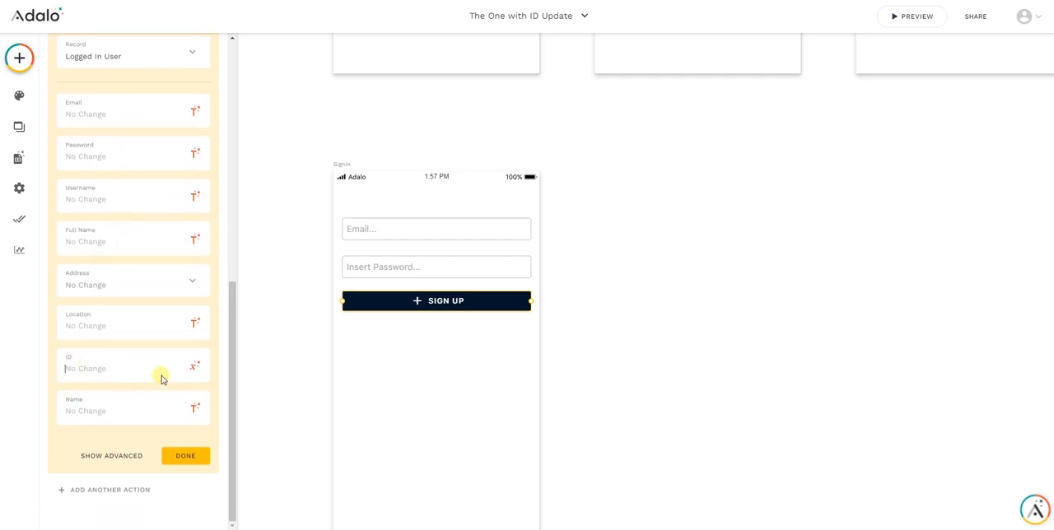
{"action": "scroll", "coordinate": [135, 384], "scroll_direction": "up", "scroll_amount": 1}
{"action": "scroll", "coordinate": [135, 384], "scroll_direction": "up", "scroll_amount": 3}
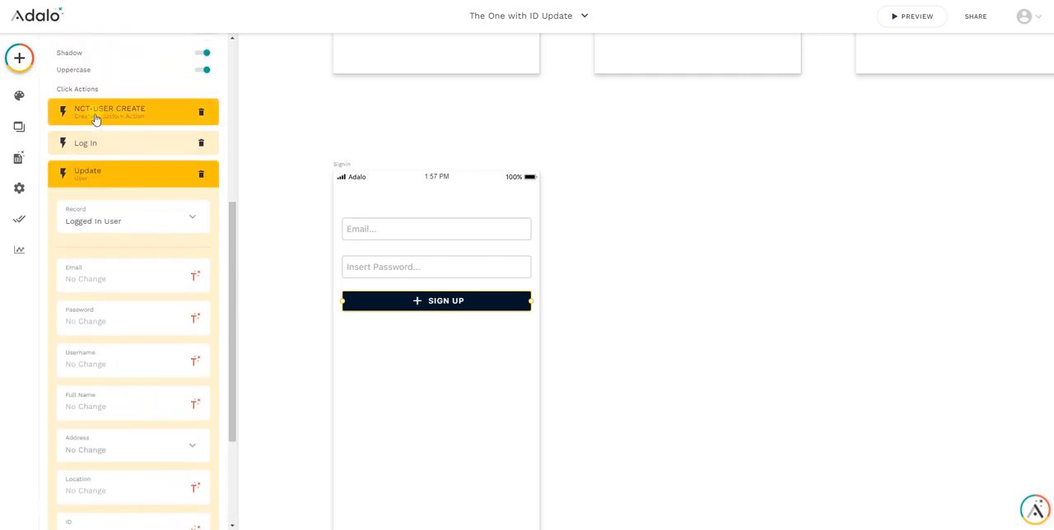
{"action": "scroll", "coordinate": [108, 333], "scroll_direction": "down", "scroll_amount": 4}
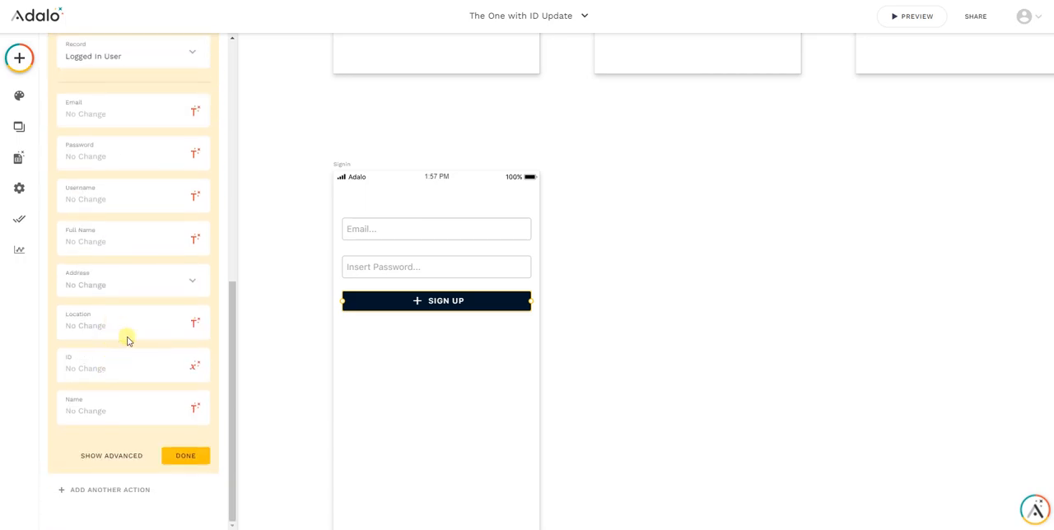
Set the Update action's ID property to the id returned by NCT-USER CREATE and save the action
{"action": "left_click", "coordinate": [127, 369]}
{"action": "left_click", "coordinate": [191, 367]}
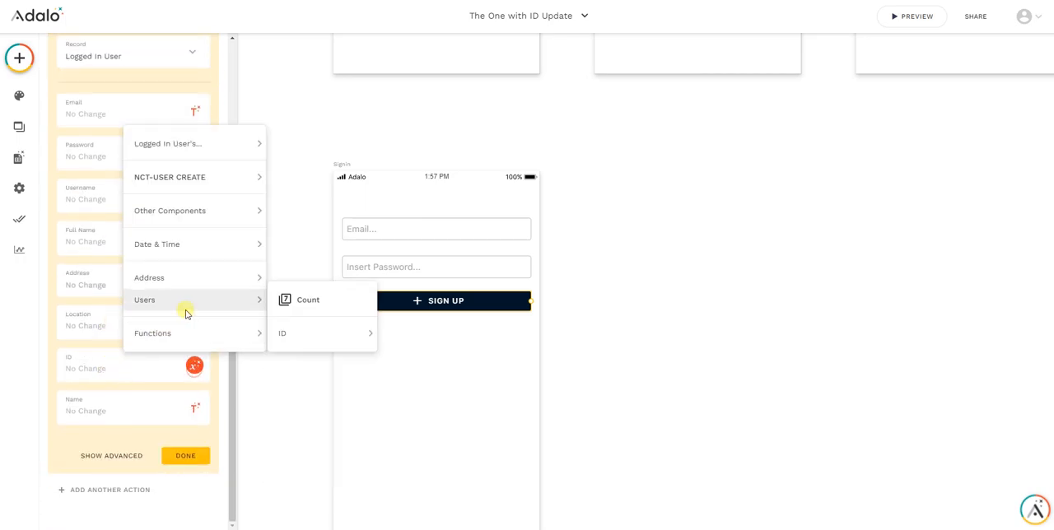
{"action": "mouse_move", "coordinate": [179, 182]}
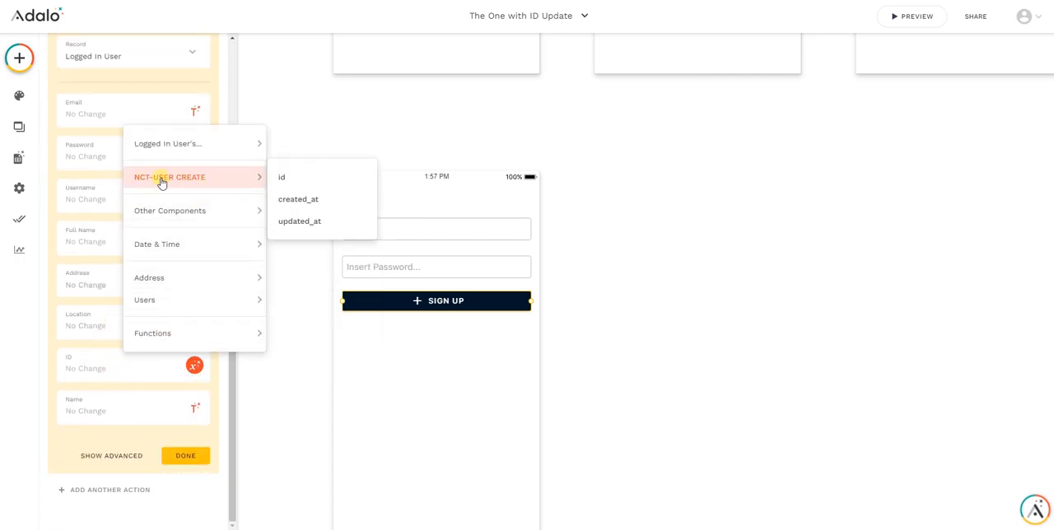
{"action": "left_click", "coordinate": [292, 180]}
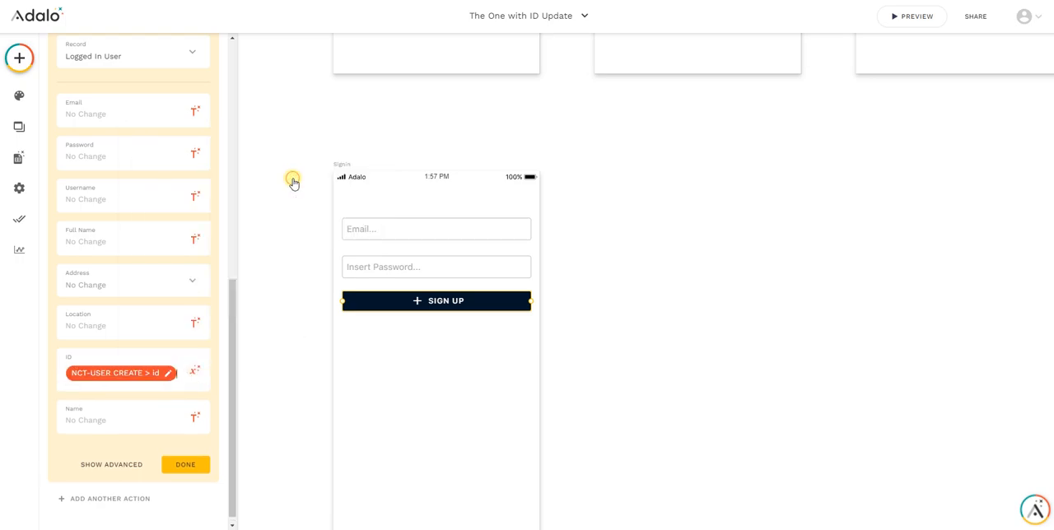
{"action": "left_click", "coordinate": [184, 464]}
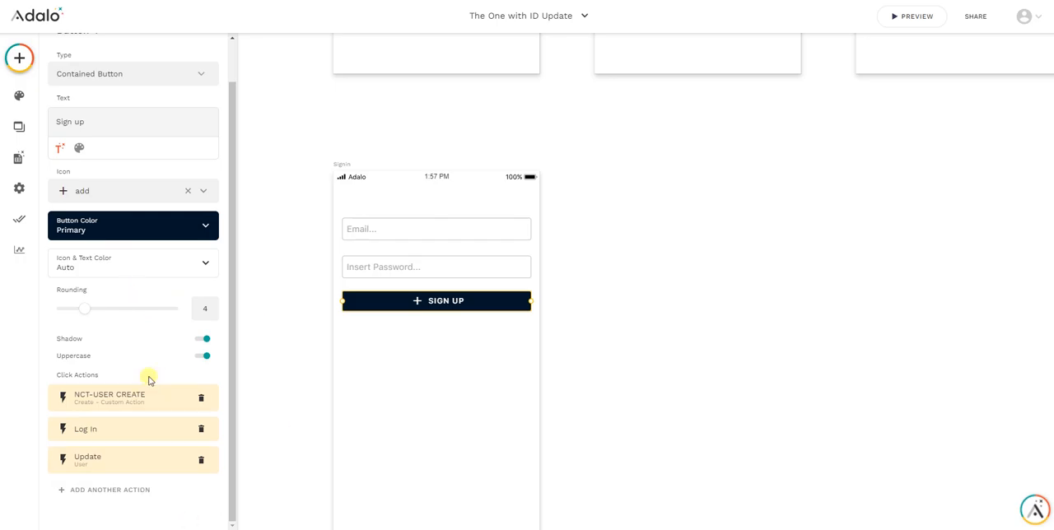
Add a Link action to the Home screen as the Sign up button's last click action
{"action": "left_click", "coordinate": [125, 490]}
{"action": "mouse_move", "coordinate": [126, 468]}
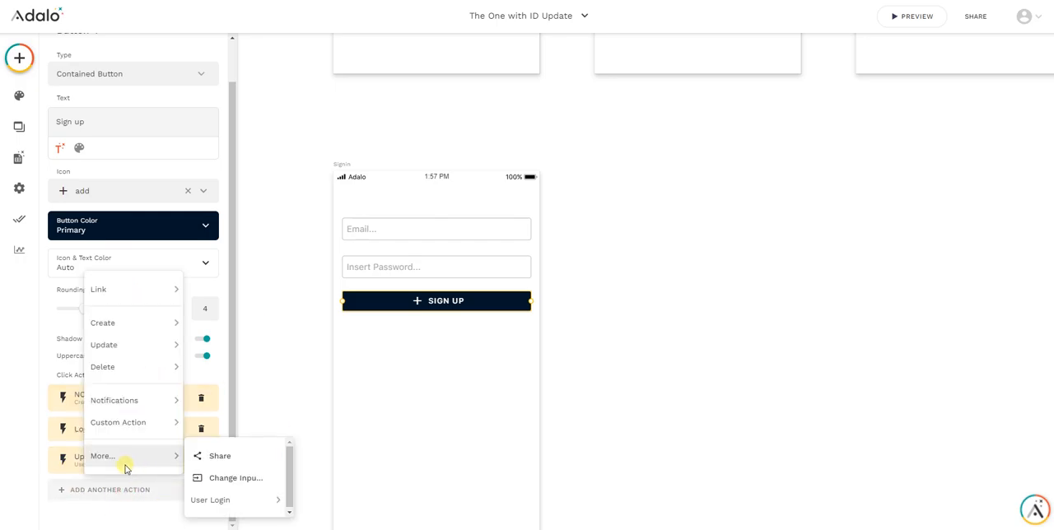
{"action": "mouse_move", "coordinate": [148, 288]}
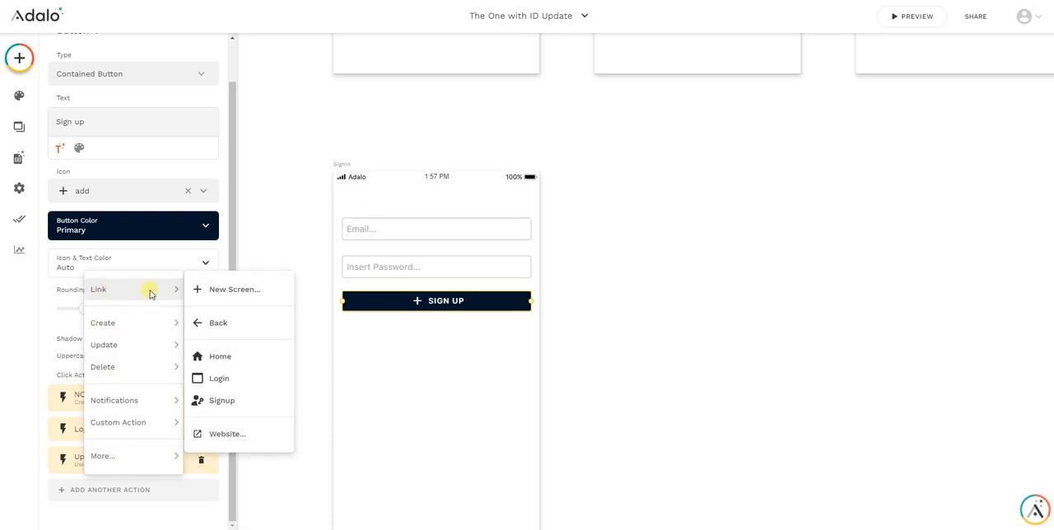
{"action": "left_click", "coordinate": [221, 358]}
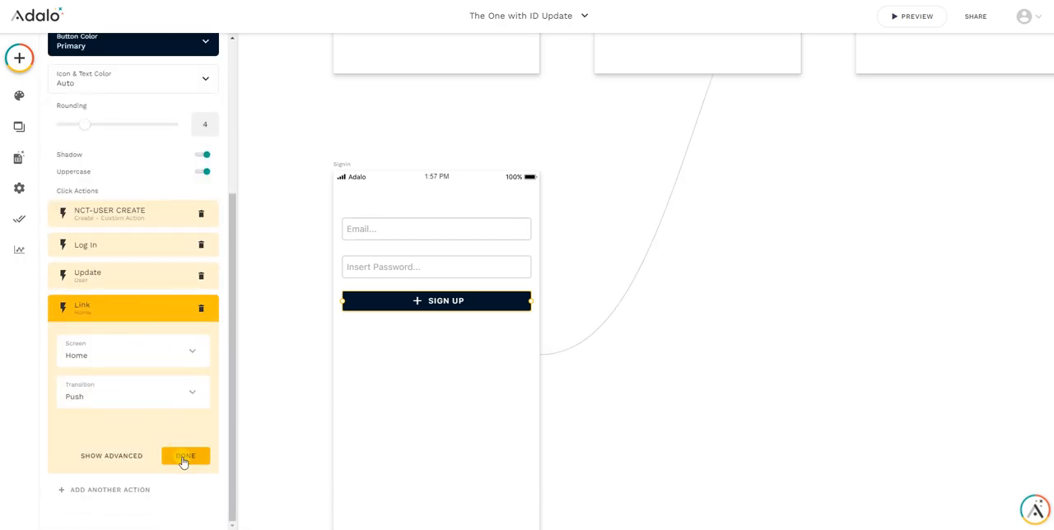
{"action": "left_click", "coordinate": [183, 459]}
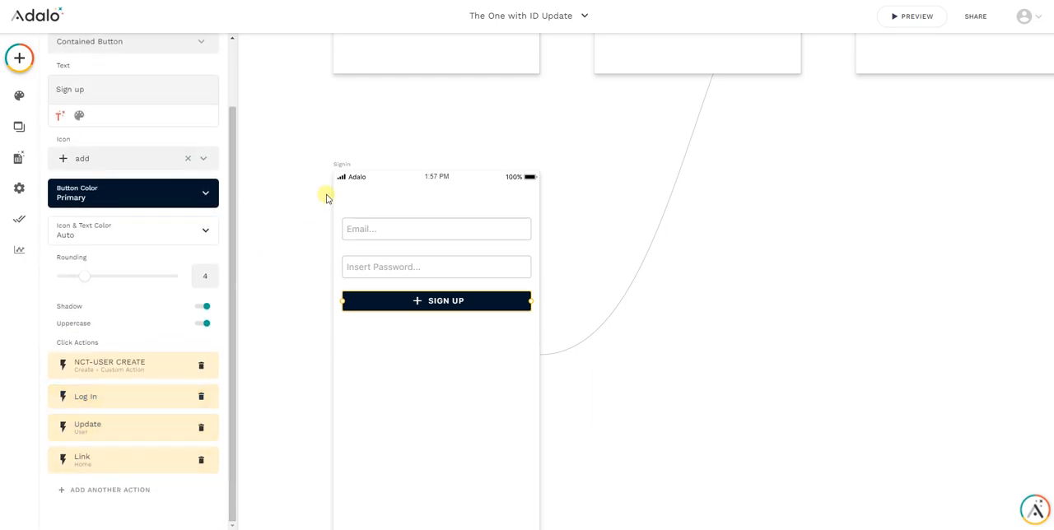
Set the Signin screen's navigation type to Welcome Screen
{"action": "left_click", "coordinate": [353, 168]}
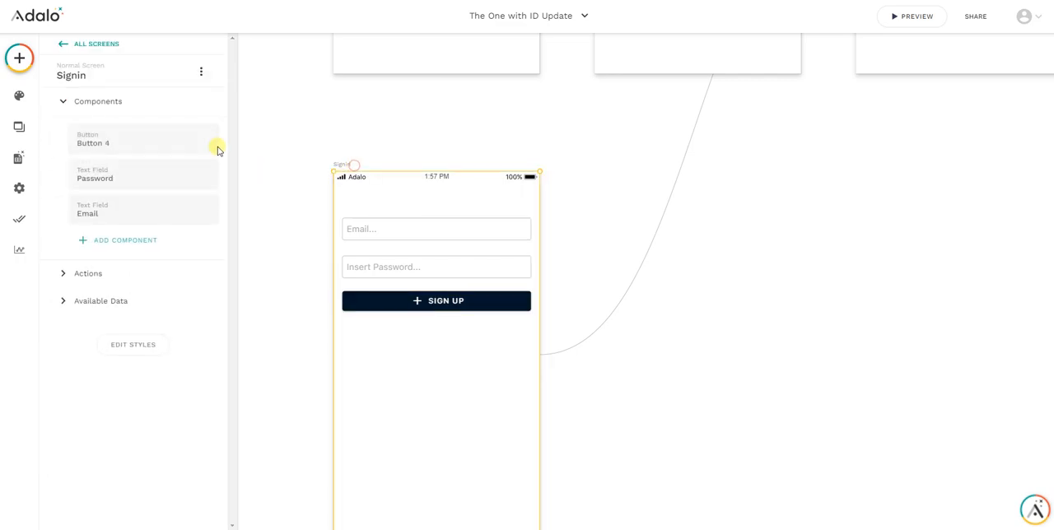
{"action": "left_click", "coordinate": [118, 78]}
{"action": "left_click", "coordinate": [102, 157]}
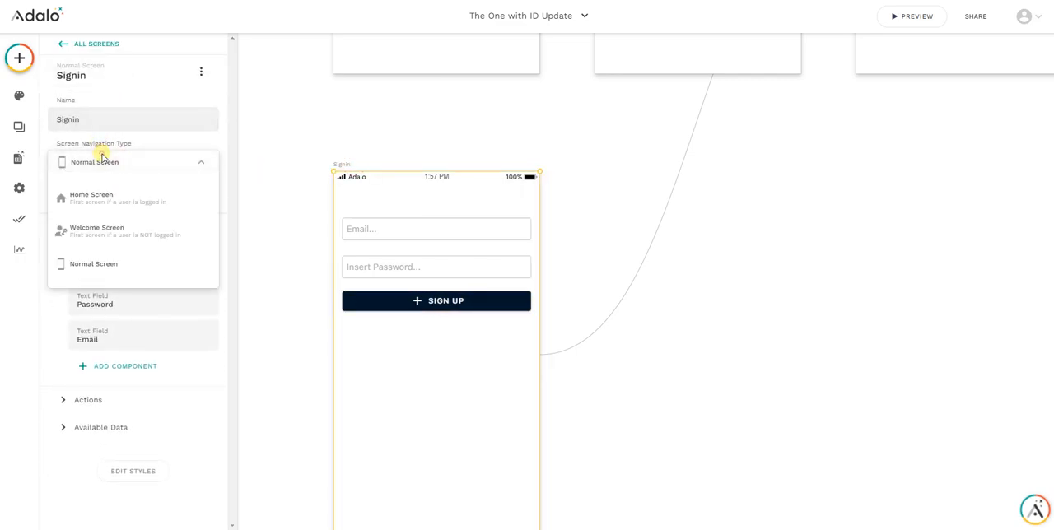
{"action": "left_click", "coordinate": [136, 231]}
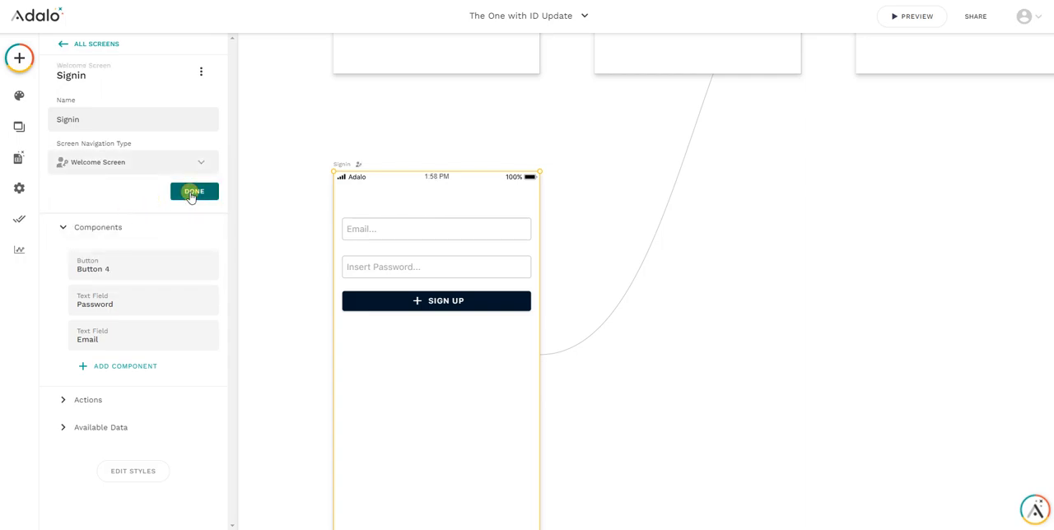
{"action": "left_click", "coordinate": [192, 193]}
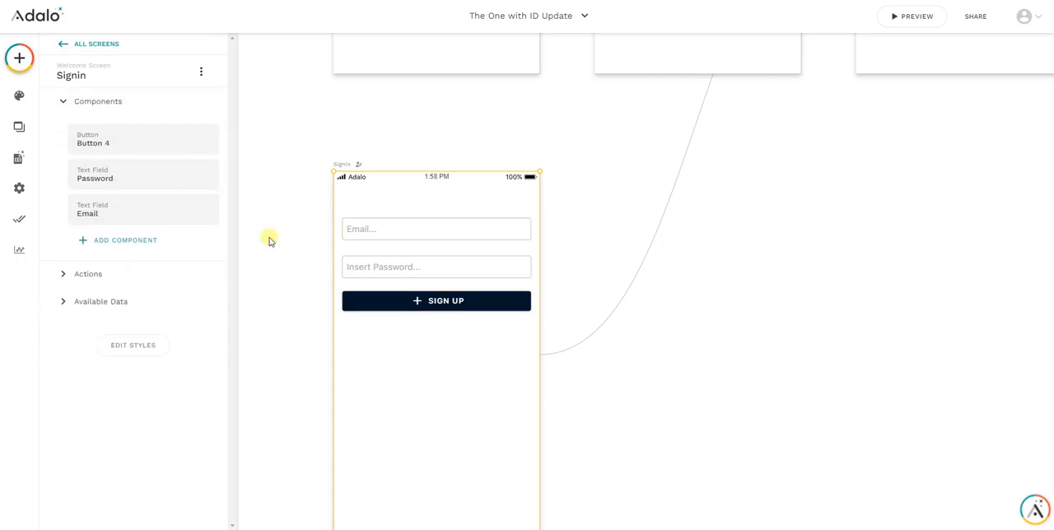
Preview the app and sign up a test user by entering the test email and the account password
{"action": "left_click", "coordinate": [912, 20]}
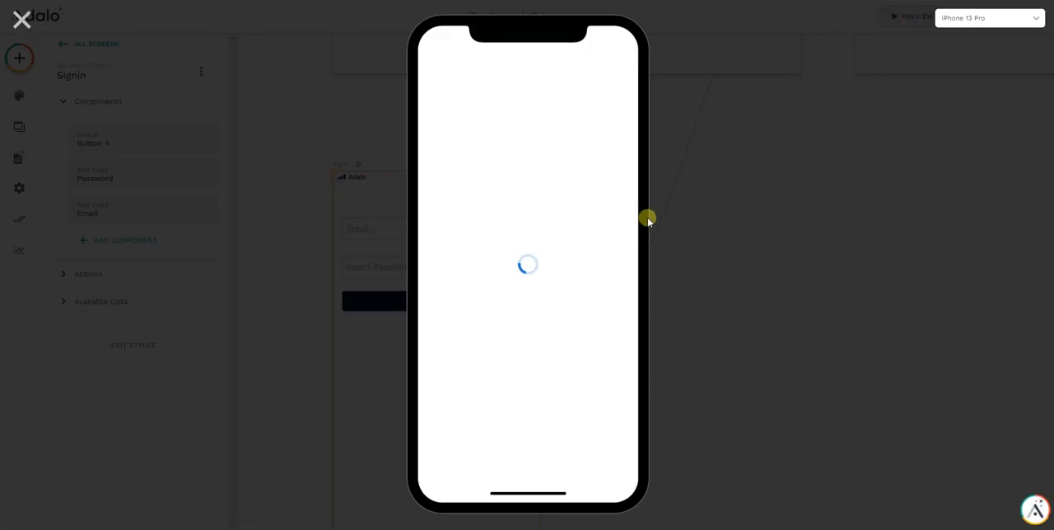
{"action": "left_click", "coordinate": [486, 99]}
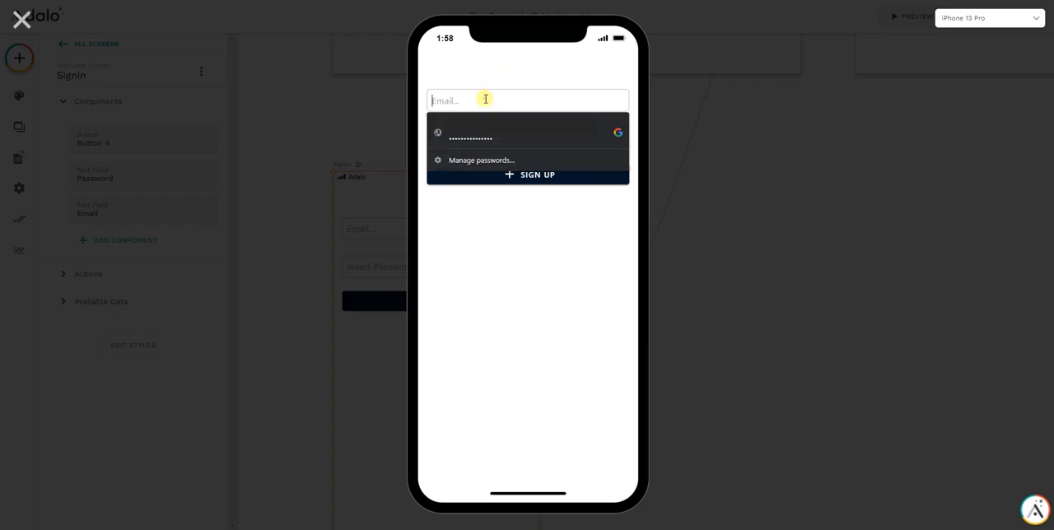
{"action": "type", "text": "test2@test"}
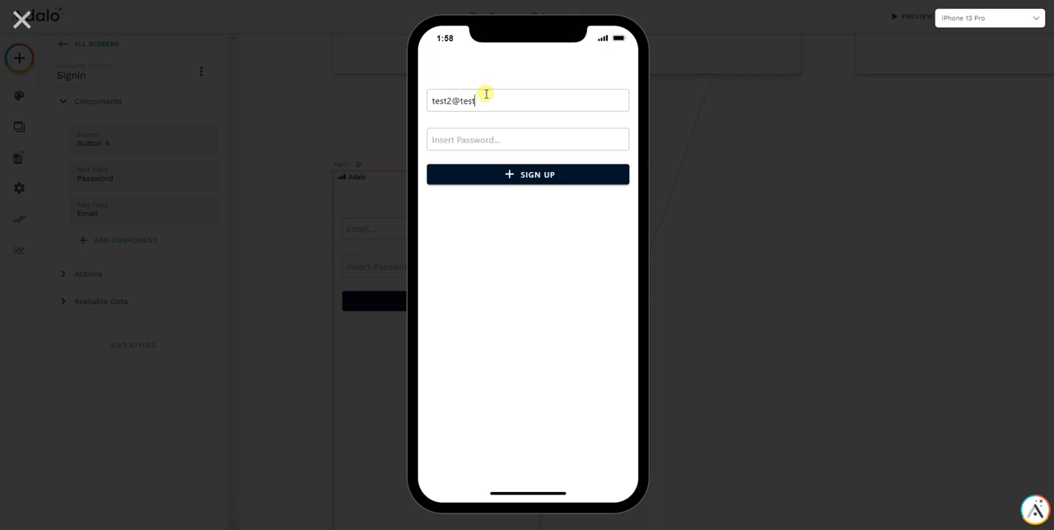
{"action": "key", "text": "Tab"}
{"action": "type", "text": "123"}
{"action": "left_click", "coordinate": [535, 174]}
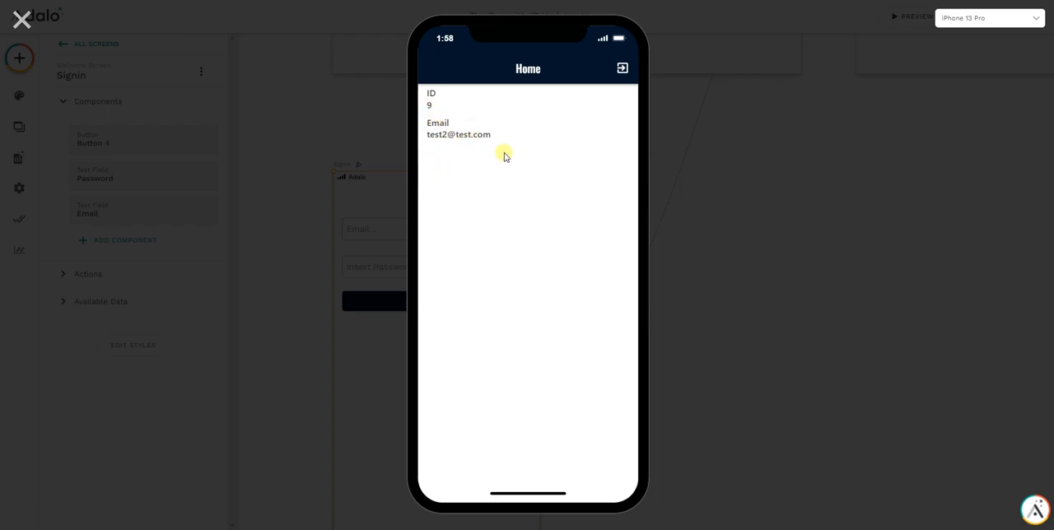
Leave the preview and check the new user's ID value in the Users collection records
{"action": "left_click", "coordinate": [22, 18]}
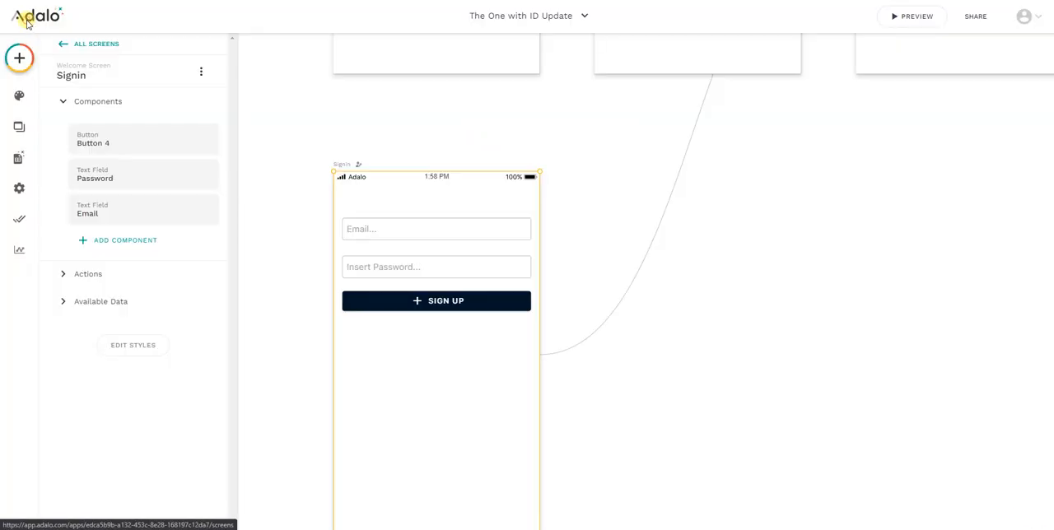
{"action": "left_click", "coordinate": [21, 159]}
{"action": "left_click", "coordinate": [90, 116]}
{"action": "left_click", "coordinate": [176, 116]}
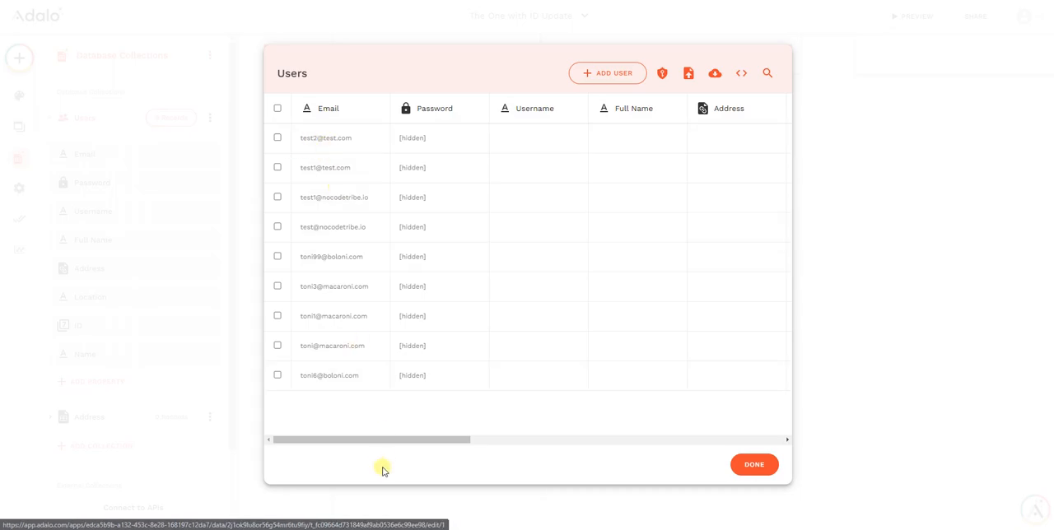
{"action": "left_click_drag", "start_coordinate": [384, 439], "coordinate": [561, 434]}
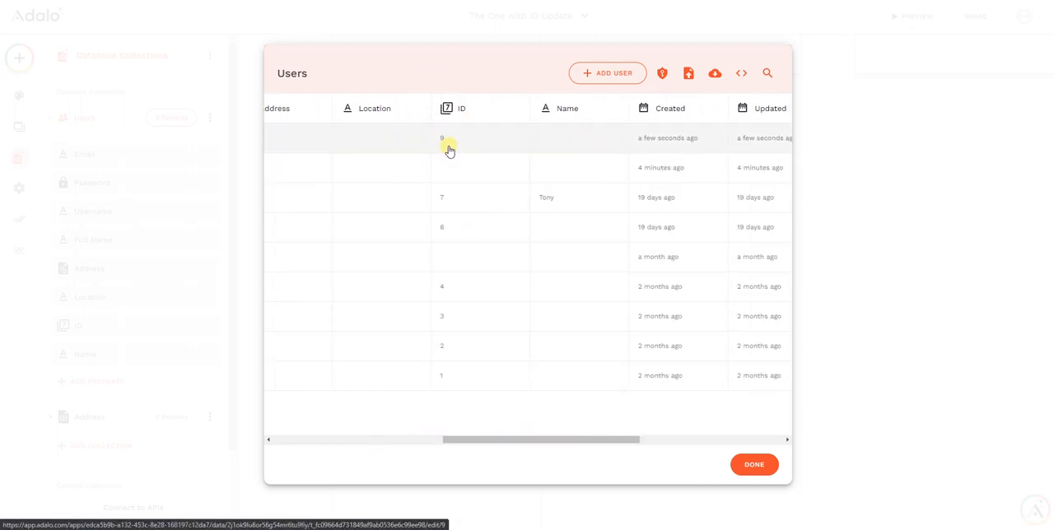
{"action": "left_click", "coordinate": [753, 464]}
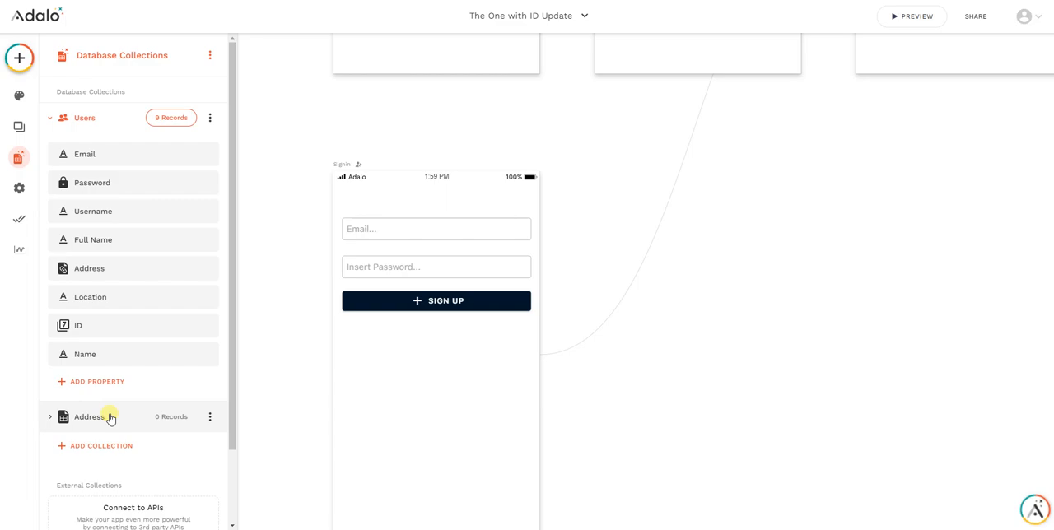
Review the Signin screen's Email input and the Sign up button's list of click actions
{"action": "left_click", "coordinate": [378, 236]}
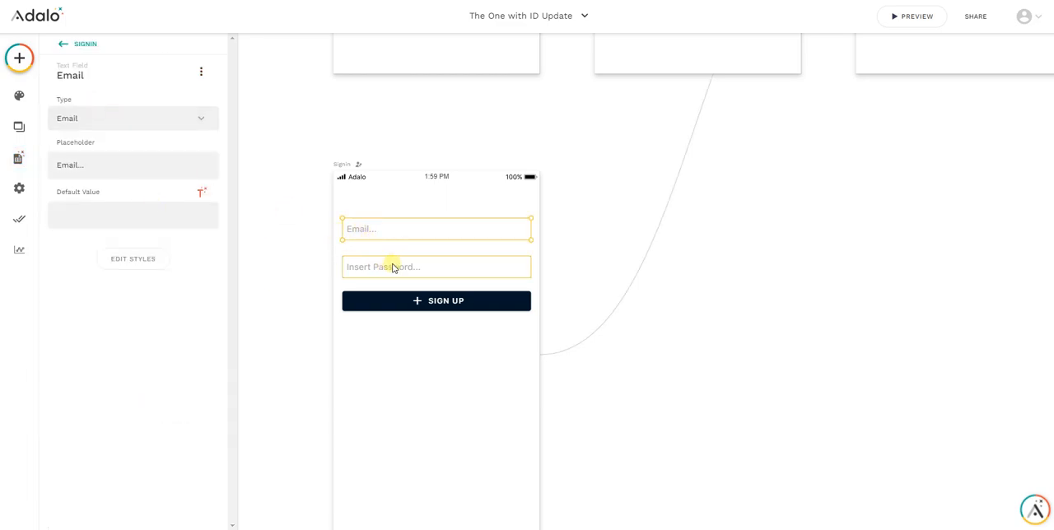
{"action": "left_click", "coordinate": [410, 303]}
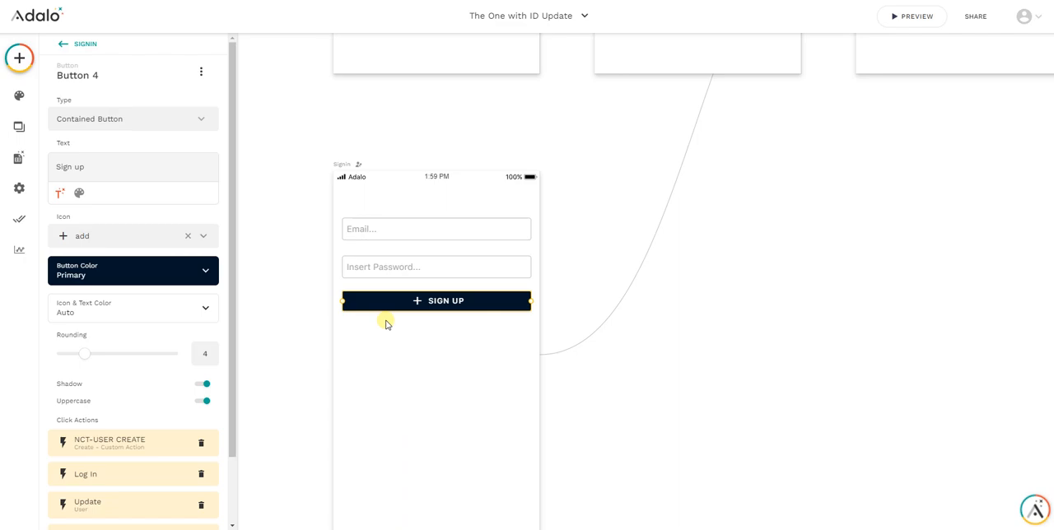
{"action": "scroll", "coordinate": [386, 323], "scroll_direction": "down", "scroll_amount": 1}
{"action": "scroll", "coordinate": [386, 323], "scroll_direction": "up", "scroll_amount": 1}
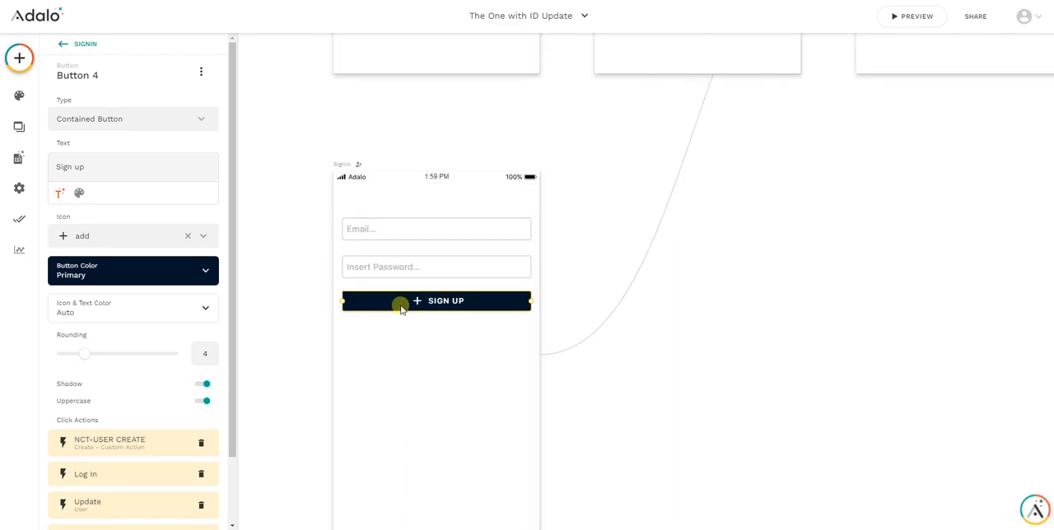